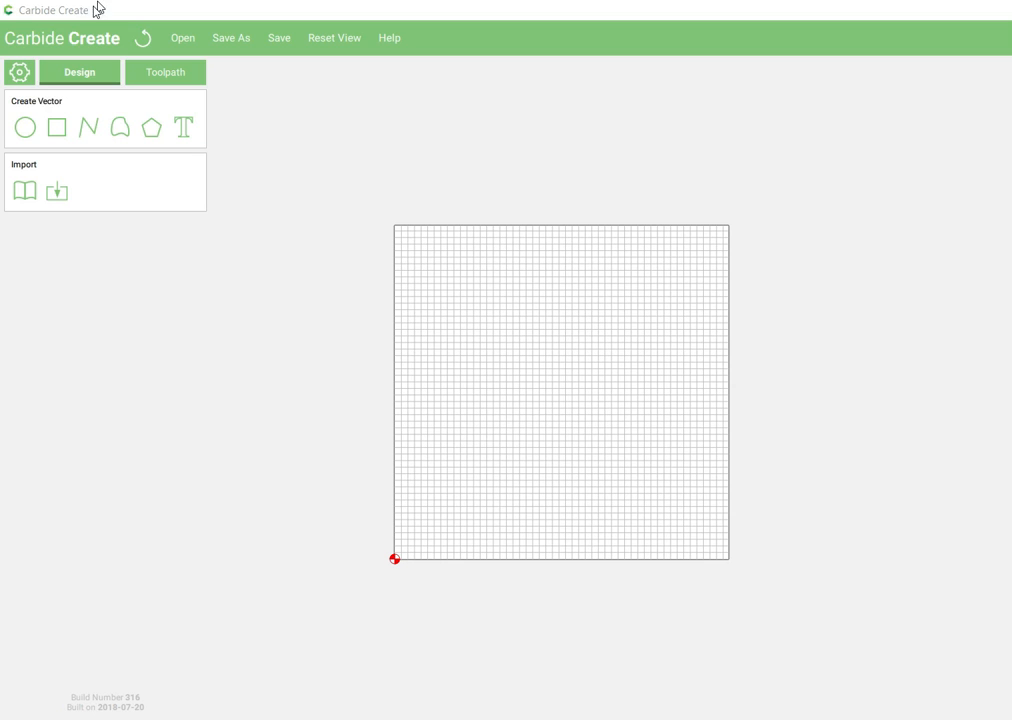
pyautogui.click(19, 72)
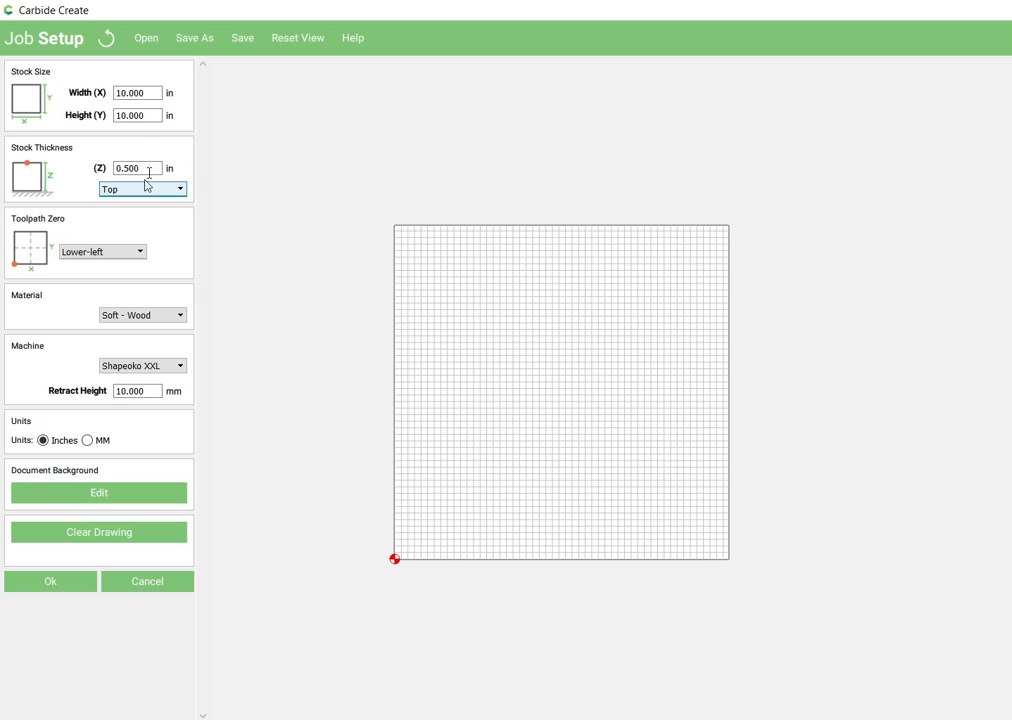
pyautogui.click(56, 582)
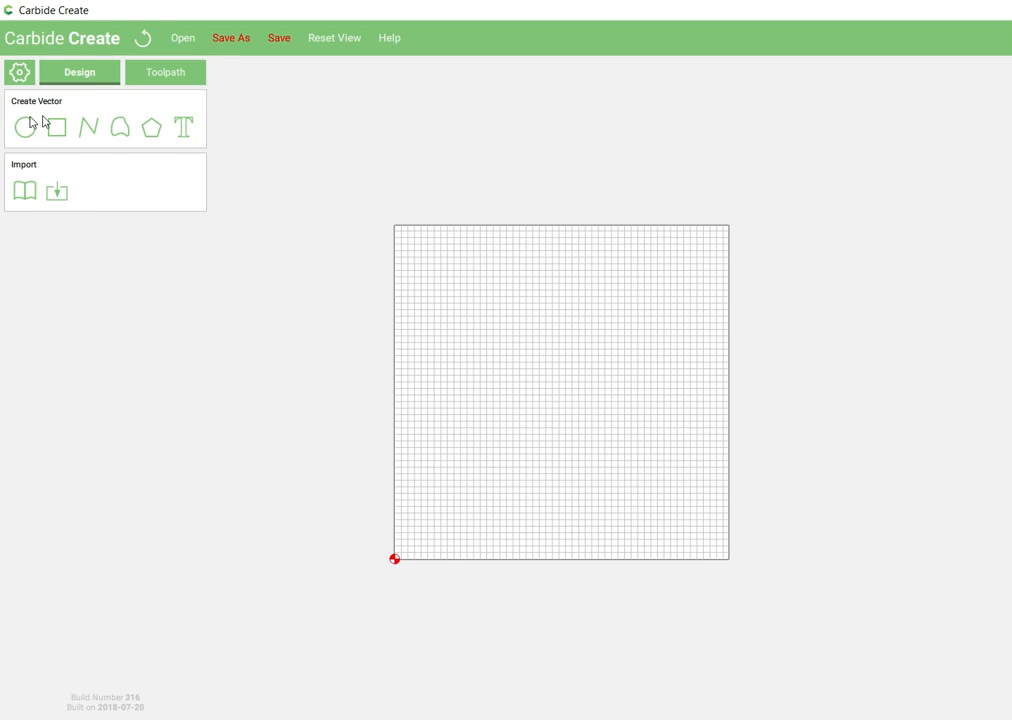
pyautogui.click(166, 74)
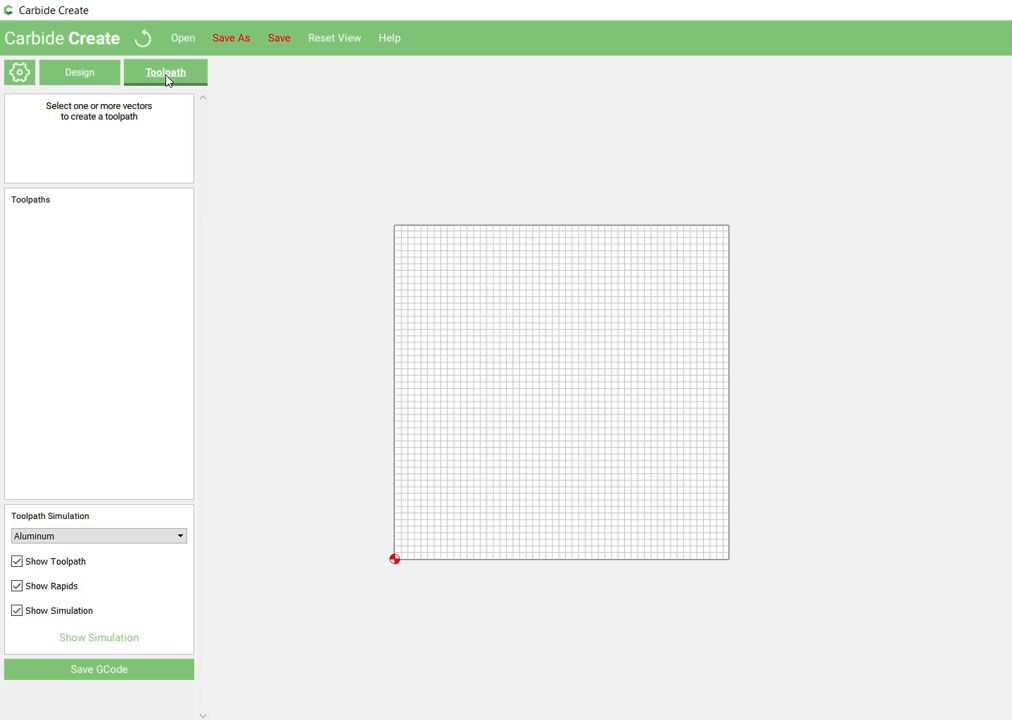
pyautogui.click(22, 76)
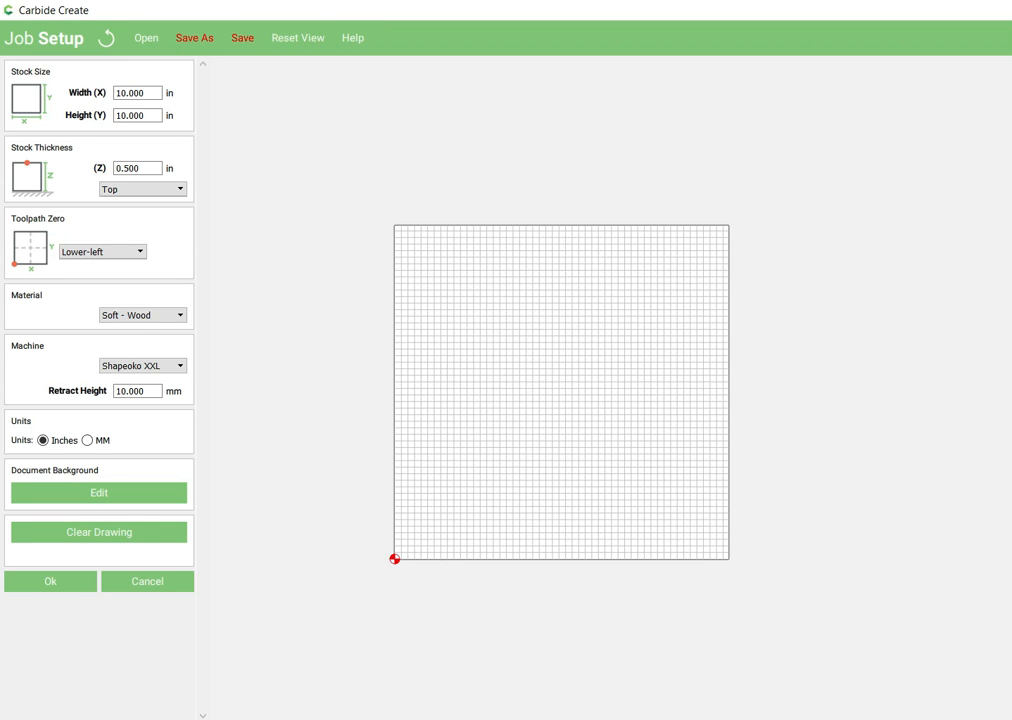
pyautogui.click(168, 581)
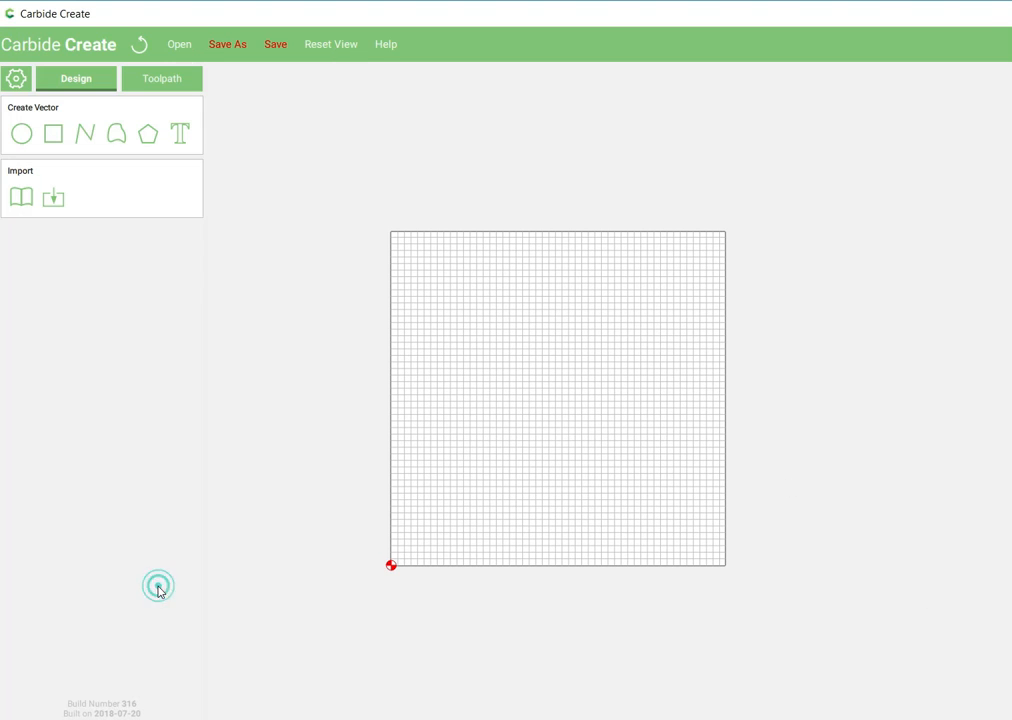
# - Choose Shapeoko XXL as the machine in the job setup
pyautogui.click(16, 79)
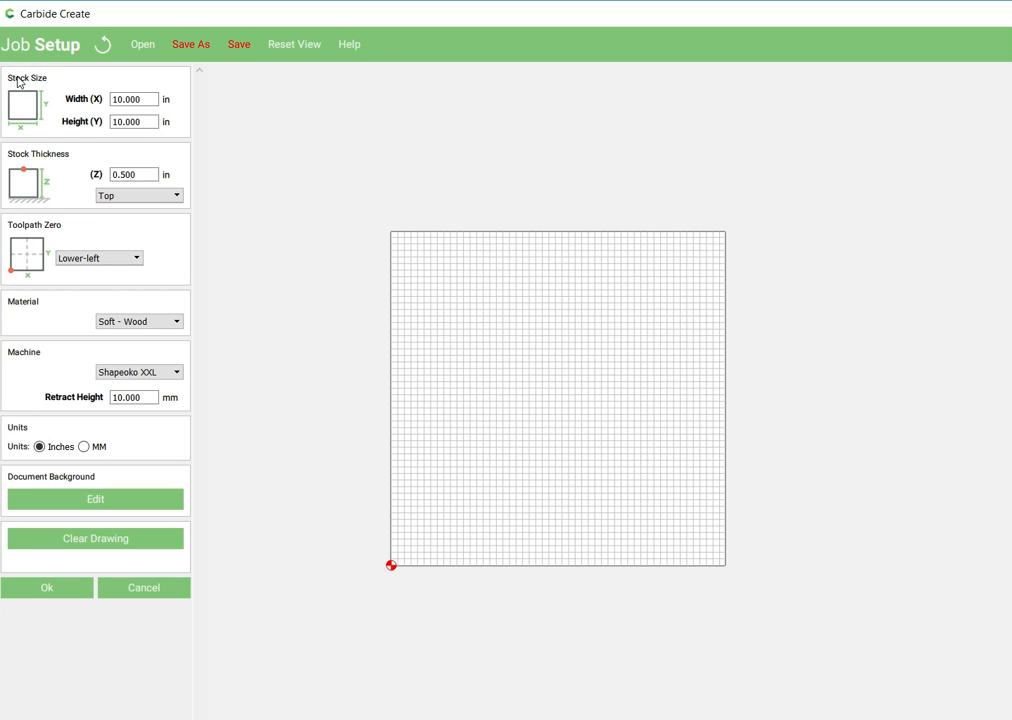
pyautogui.moveTo(367, 380); pyautogui.dragTo(360, 237, button='middle')
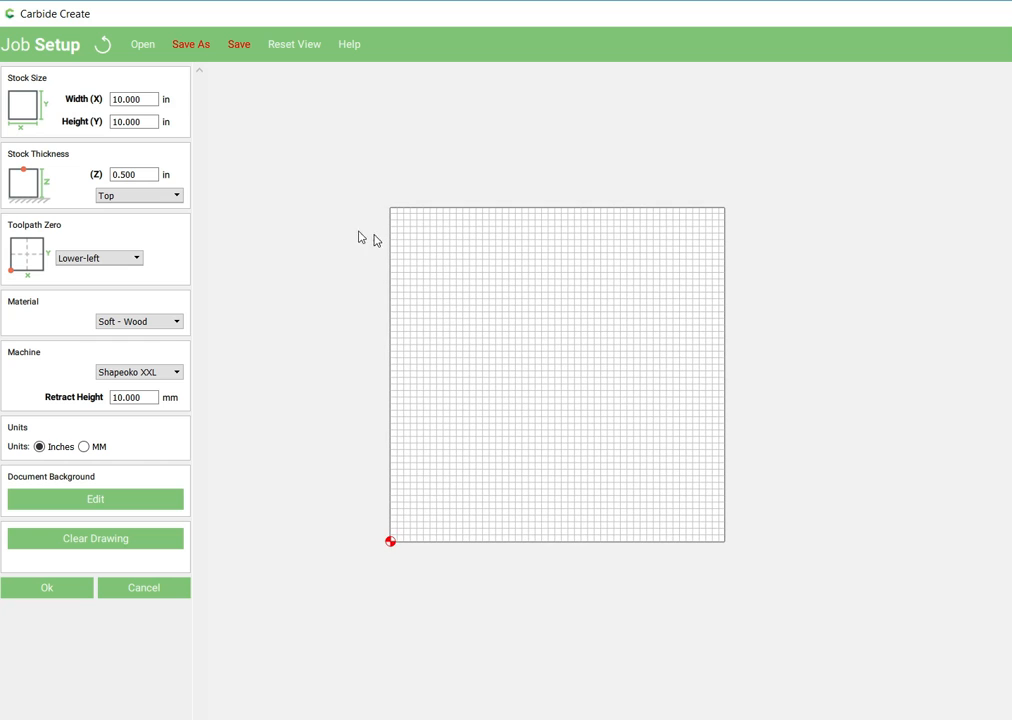
pyautogui.moveTo(486, 233); pyautogui.dragTo(492, 221, button='middle')
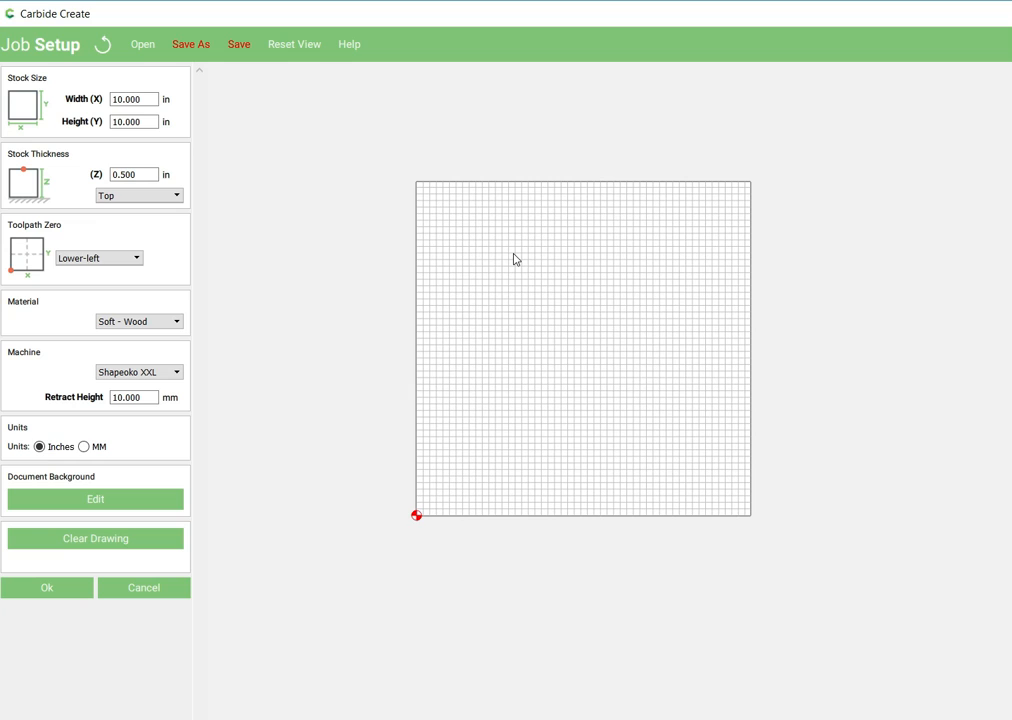
pyautogui.click(178, 372)
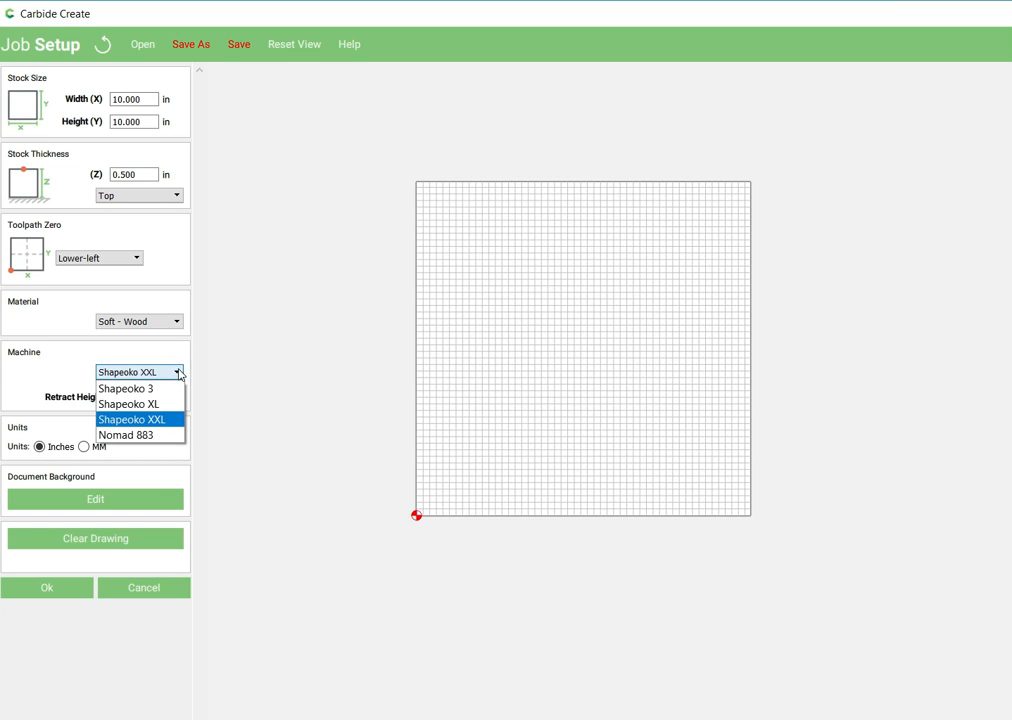
pyautogui.click(148, 421)
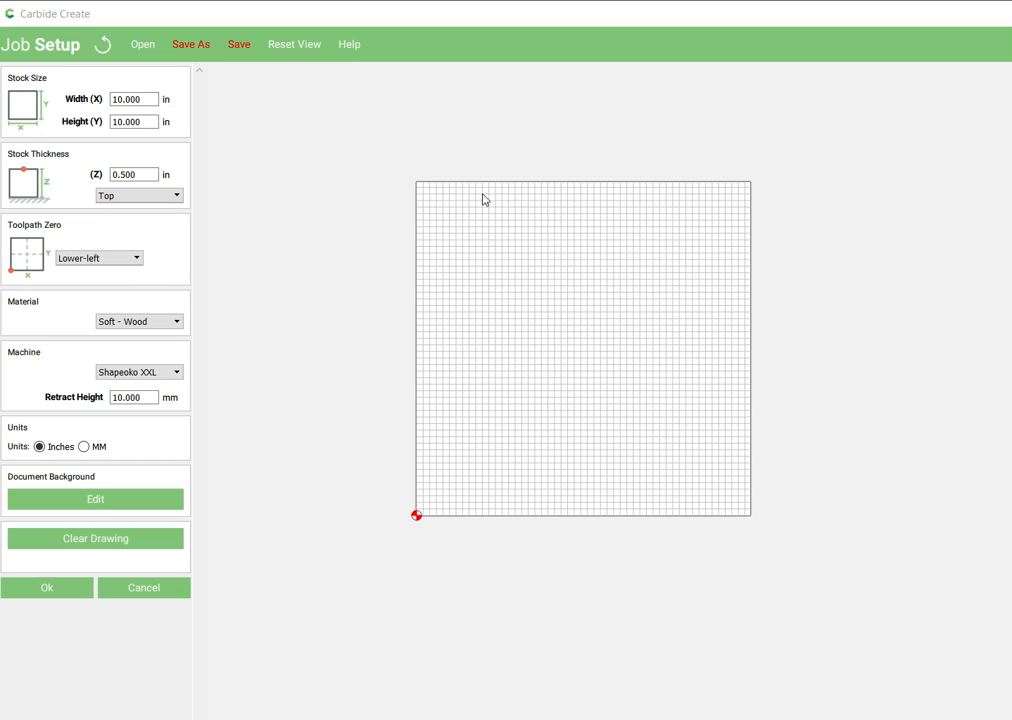
# - Set the stock size to 15 in wide by 7 in high and apply it
pyautogui.click(114, 99)
pyautogui.doubleClick(118, 99)
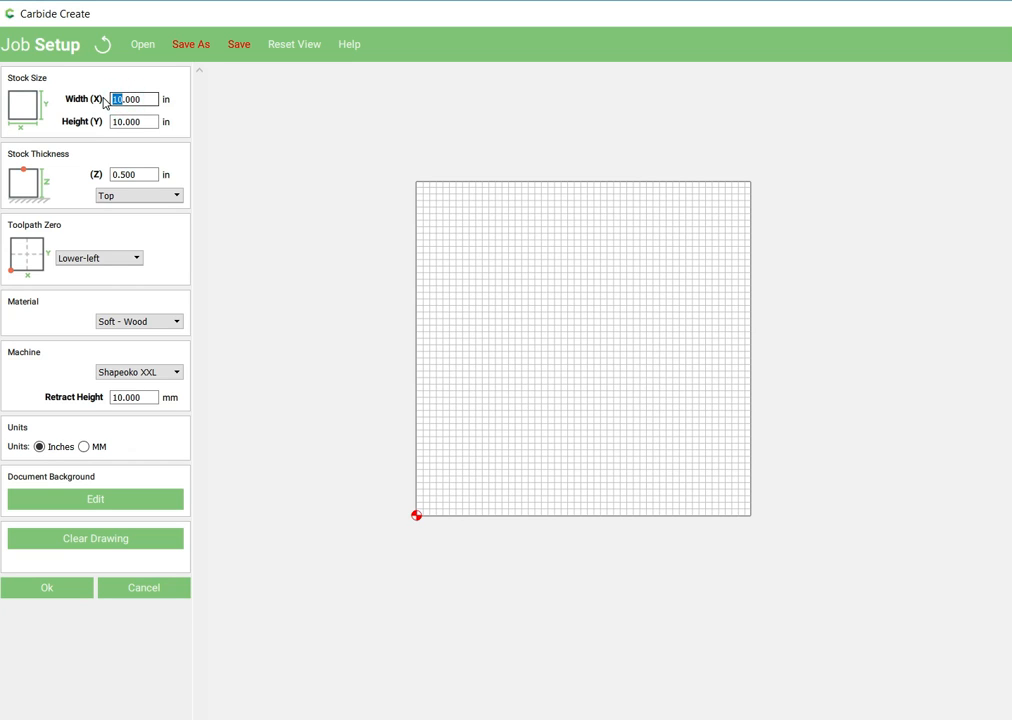
pyautogui.write('1')
pyautogui.doubleClick(115, 122)
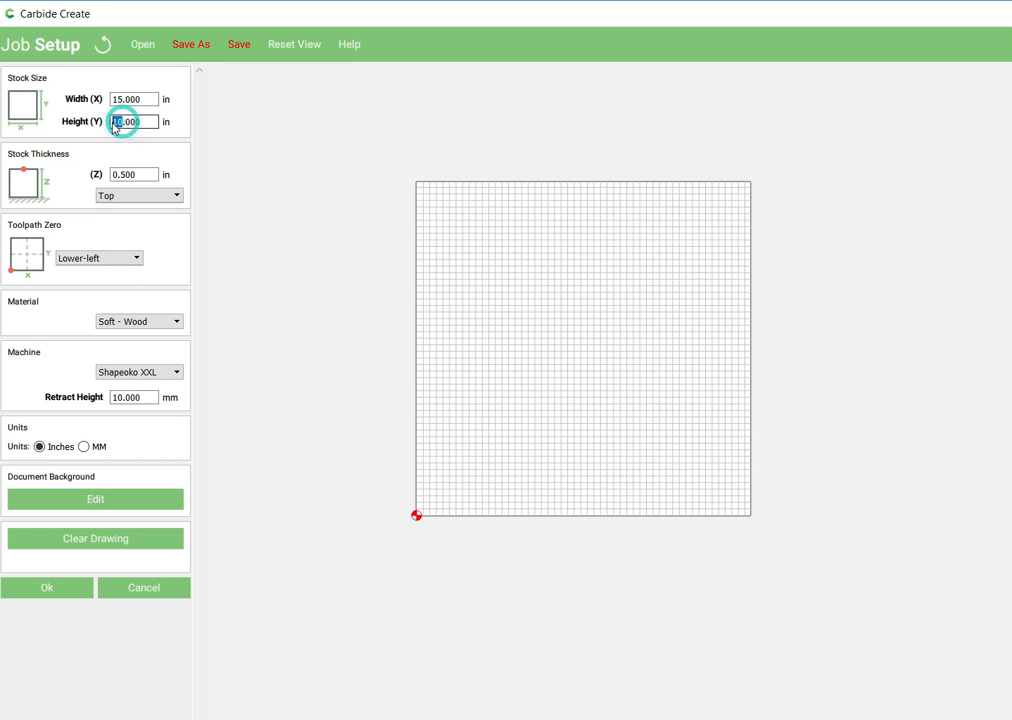
pyautogui.write('7')
pyautogui.click(46, 590)
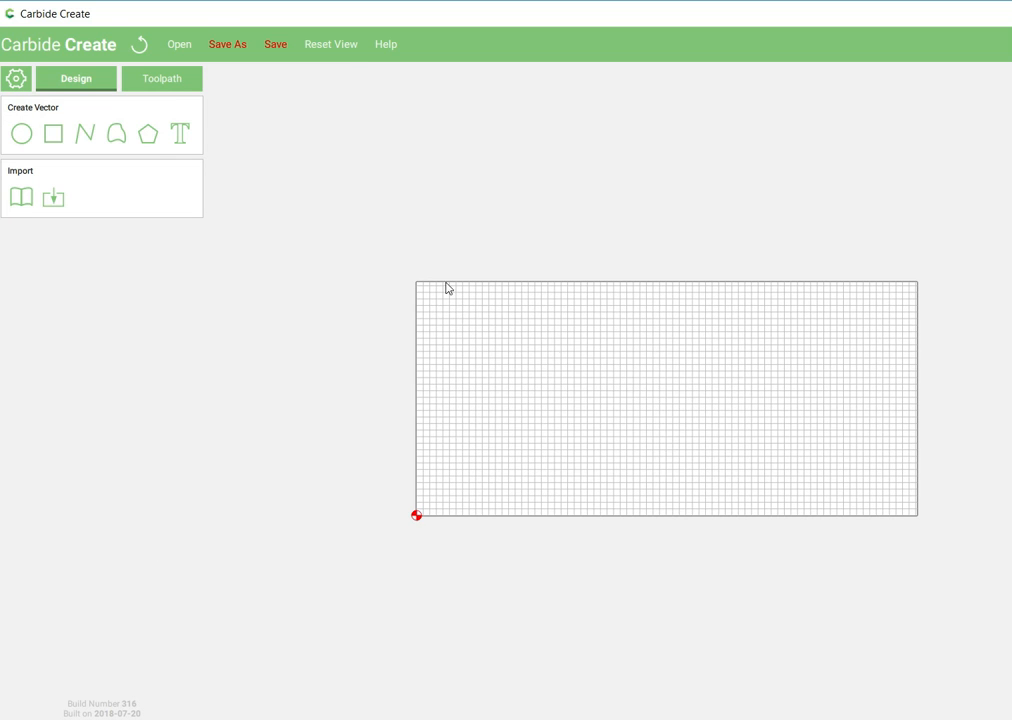
# - Change the stock width to 32 in and apply it to the job
pyautogui.click(16, 78)
pyautogui.click(133, 98)
pyautogui.doubleClick(133, 98)
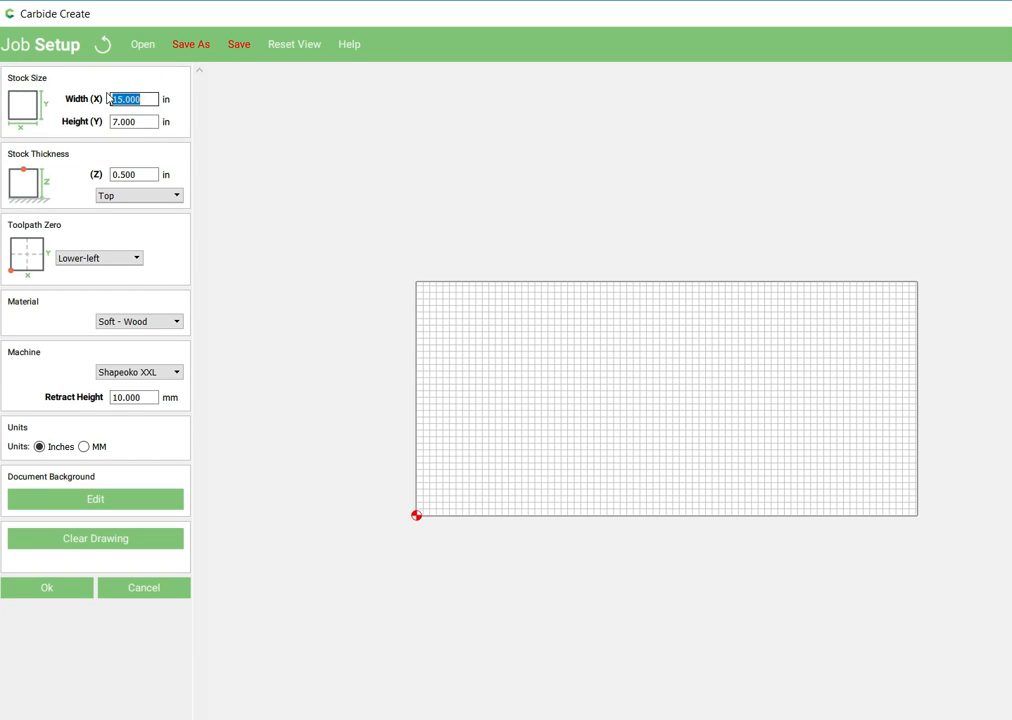
pyautogui.write('32')
pyautogui.click(54, 597)
pyautogui.scroll(-2, 626, 542)
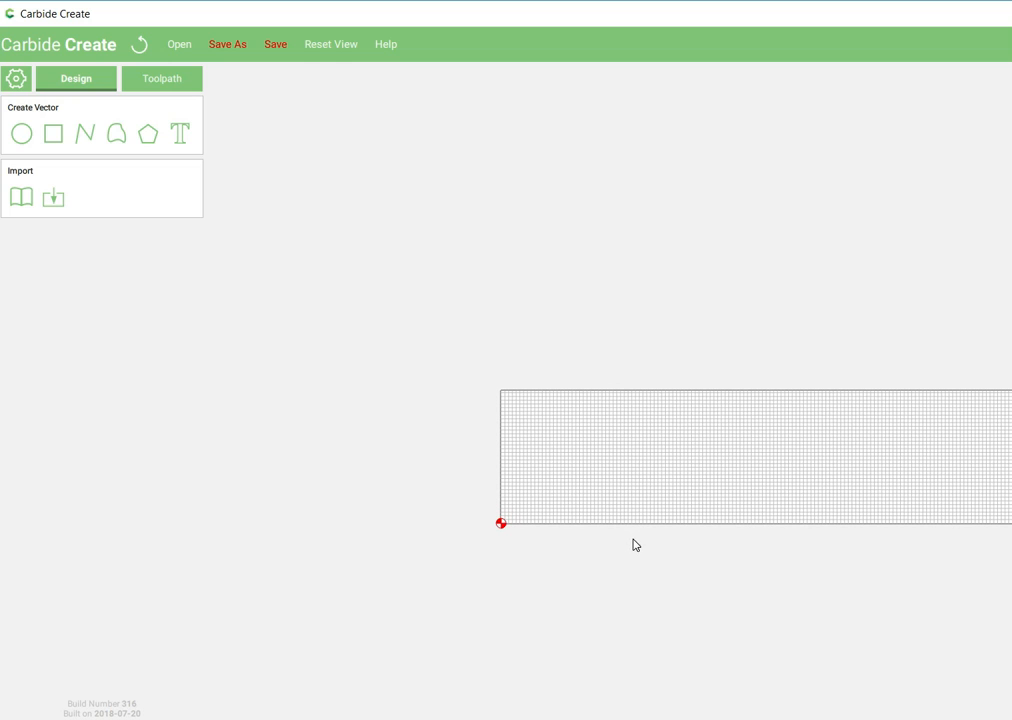
pyautogui.scroll(2, 672, 493)
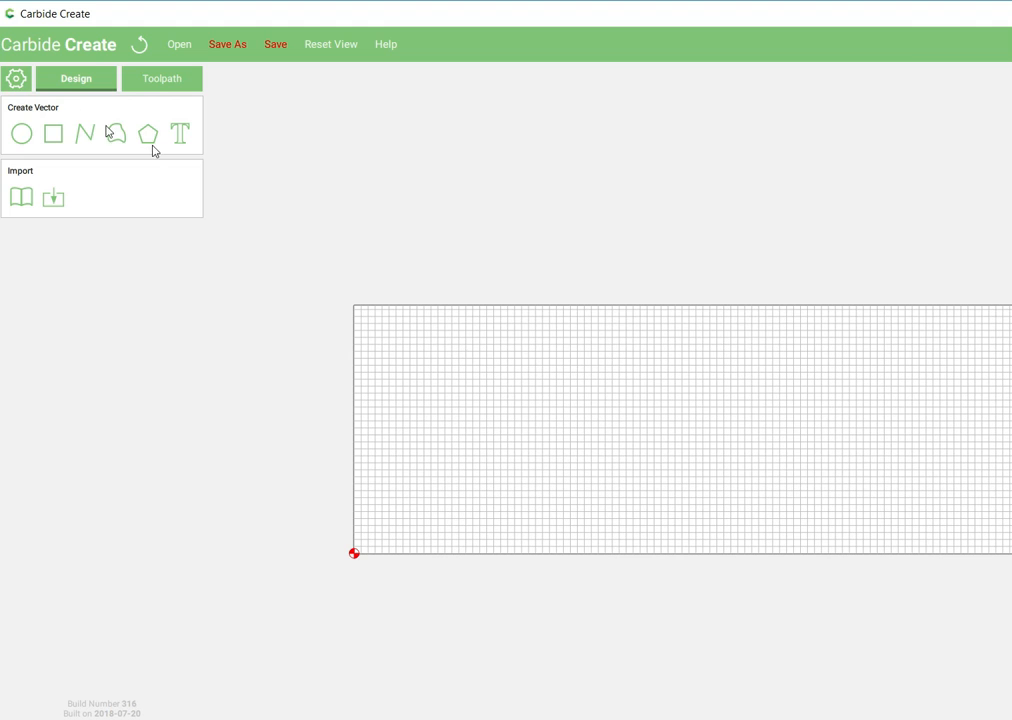
# - Set the stock width and height to 10 in each and apply the new size
pyautogui.click(16, 78)
pyautogui.click(143, 97)
pyautogui.moveTo(143, 97); pyautogui.dragTo(105, 98)
pyautogui.write('10')
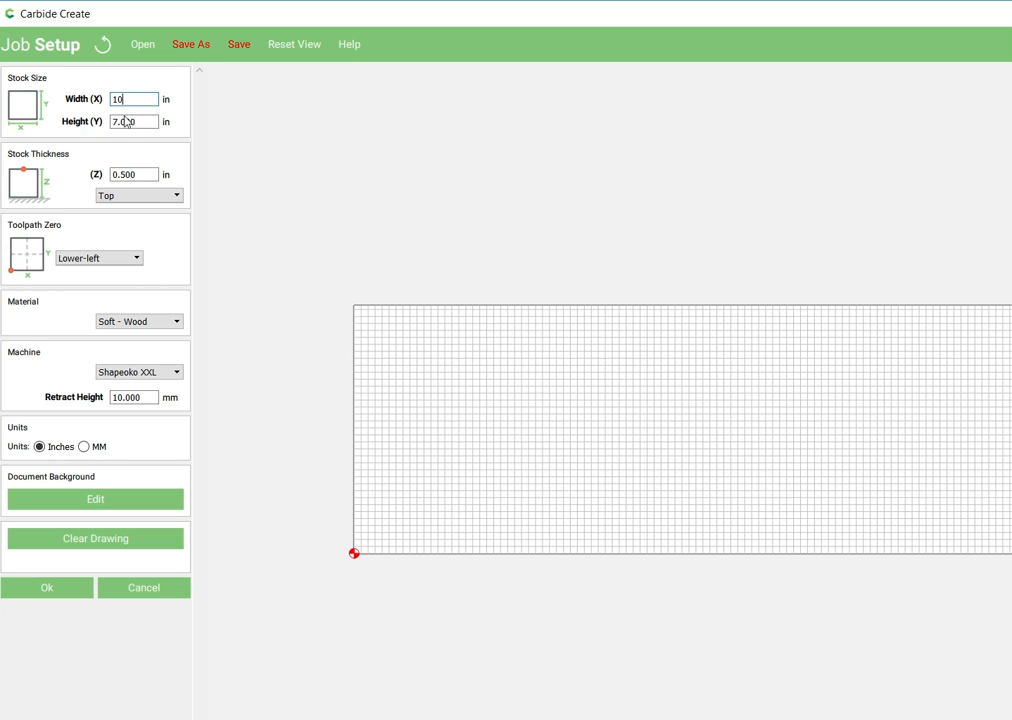
pyautogui.click(143, 121)
pyautogui.moveTo(116, 116); pyautogui.dragTo(104, 112)
pyautogui.write('10')
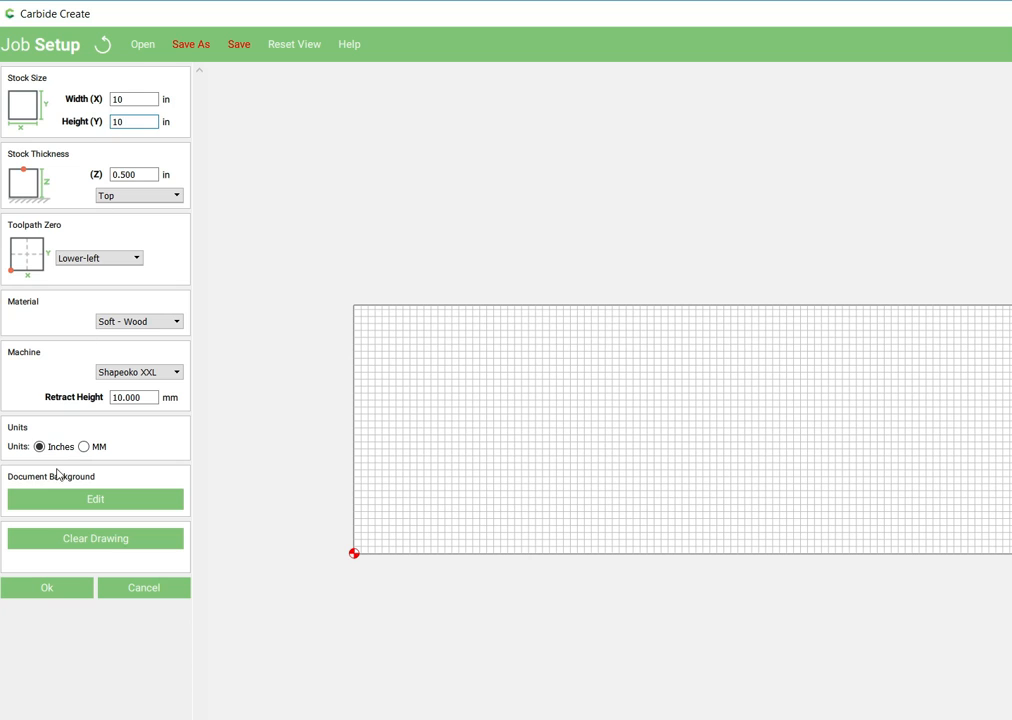
pyautogui.click(52, 587)
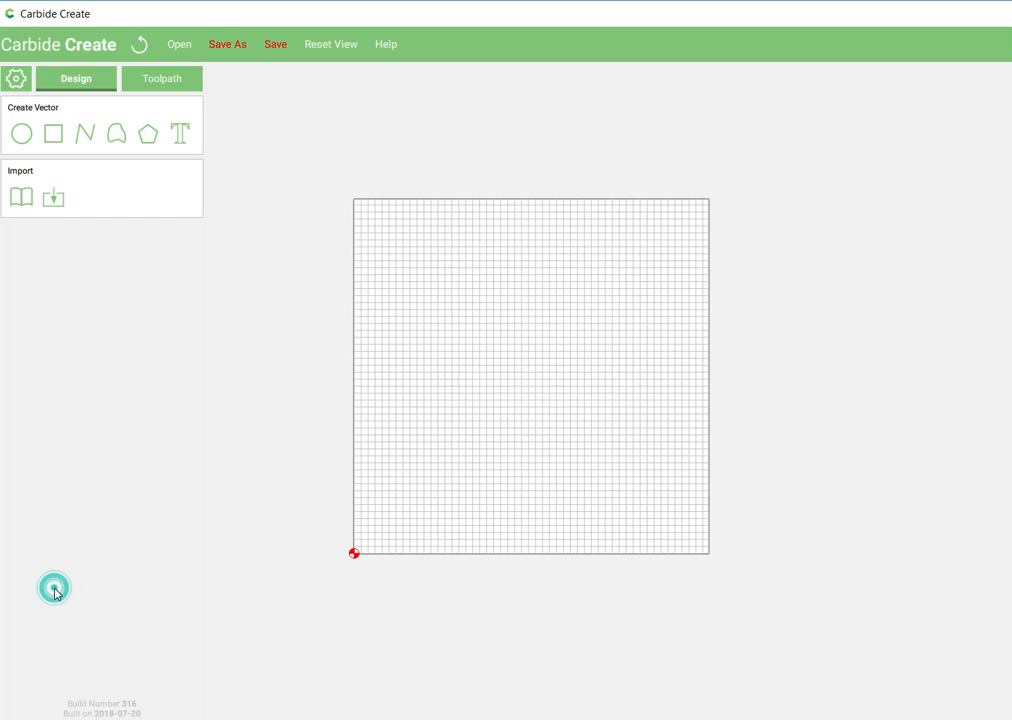
pyautogui.moveTo(445, 343); pyautogui.dragTo(590, 357, button='right')
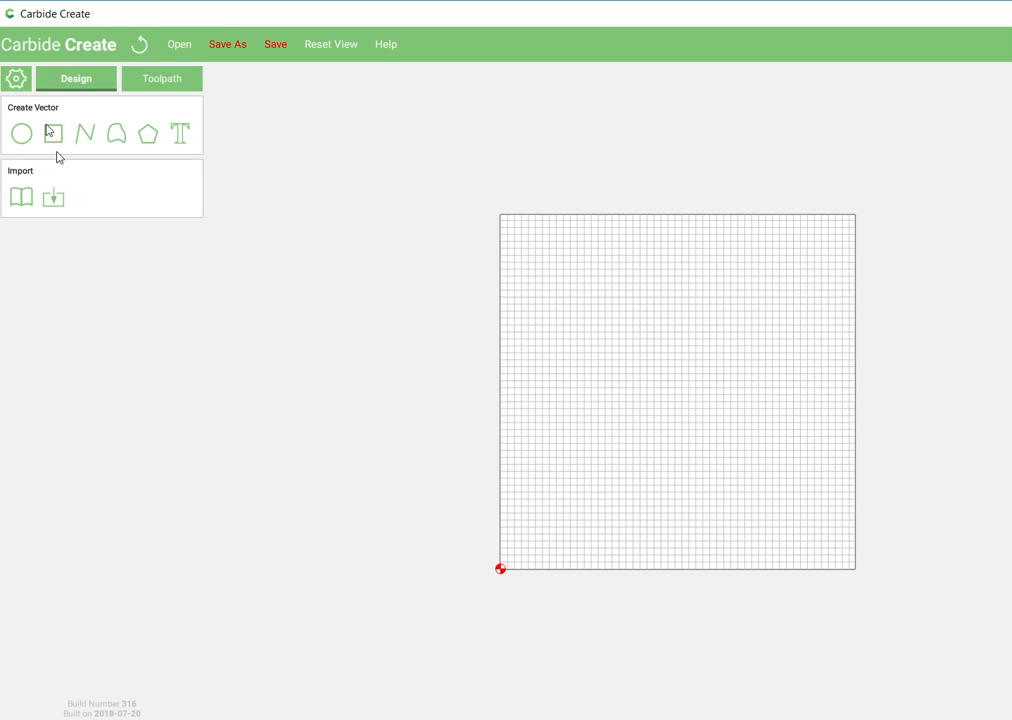
# - Set the stock thickness to 0.75 in with the Z zero at Top, and apply the job setup
pyautogui.click(16, 78)
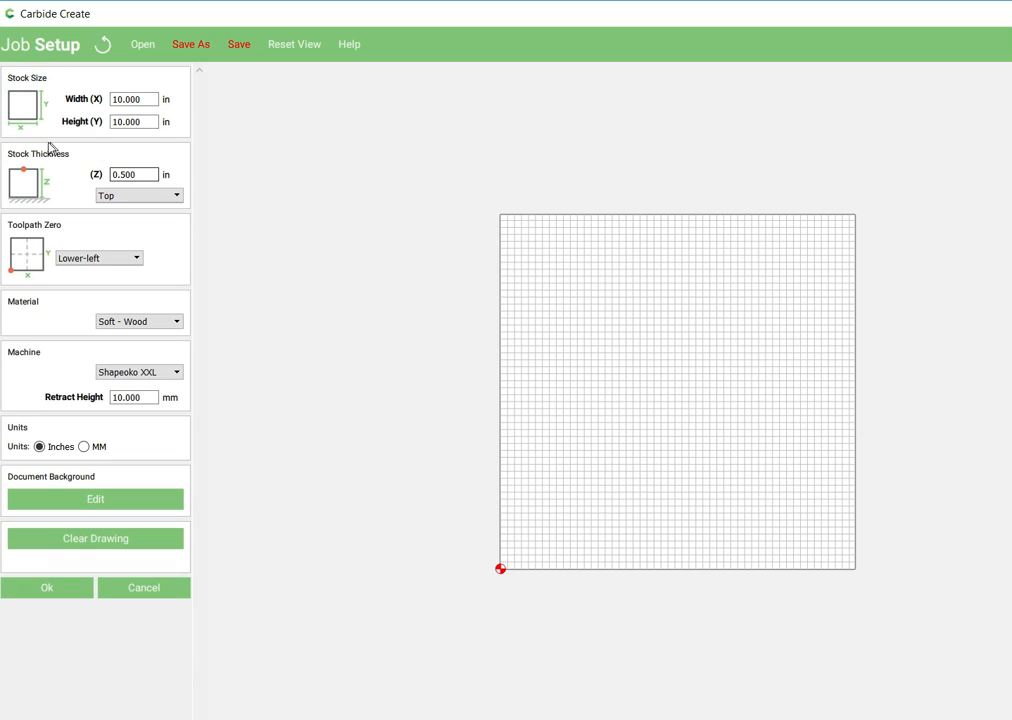
pyautogui.click(145, 174)
pyautogui.click(177, 196)
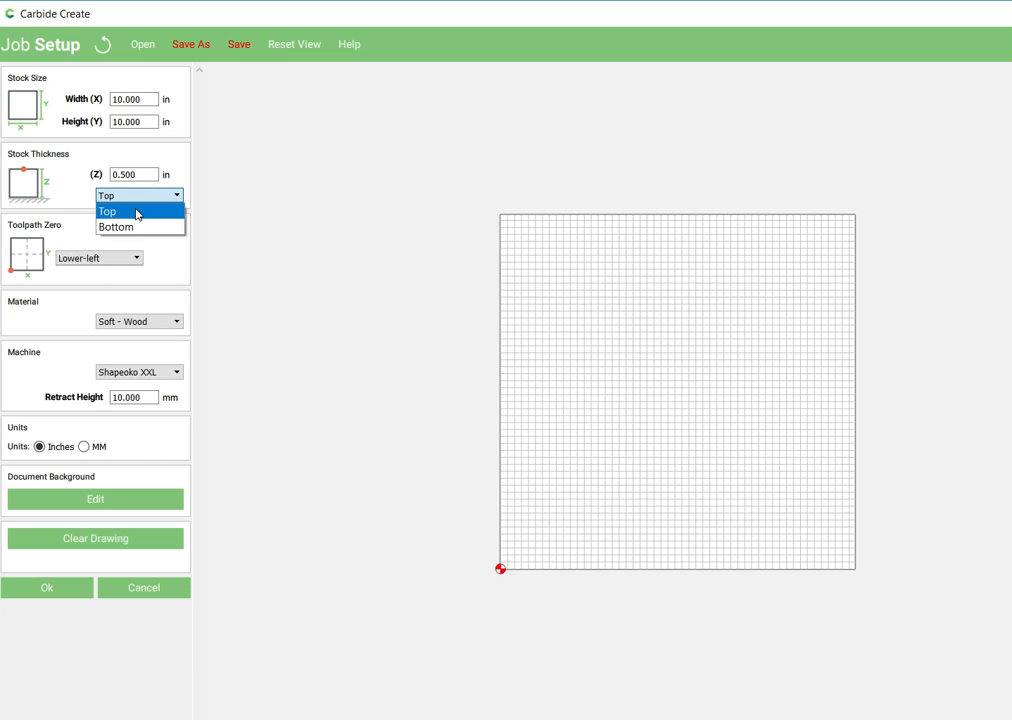
pyautogui.click(134, 213)
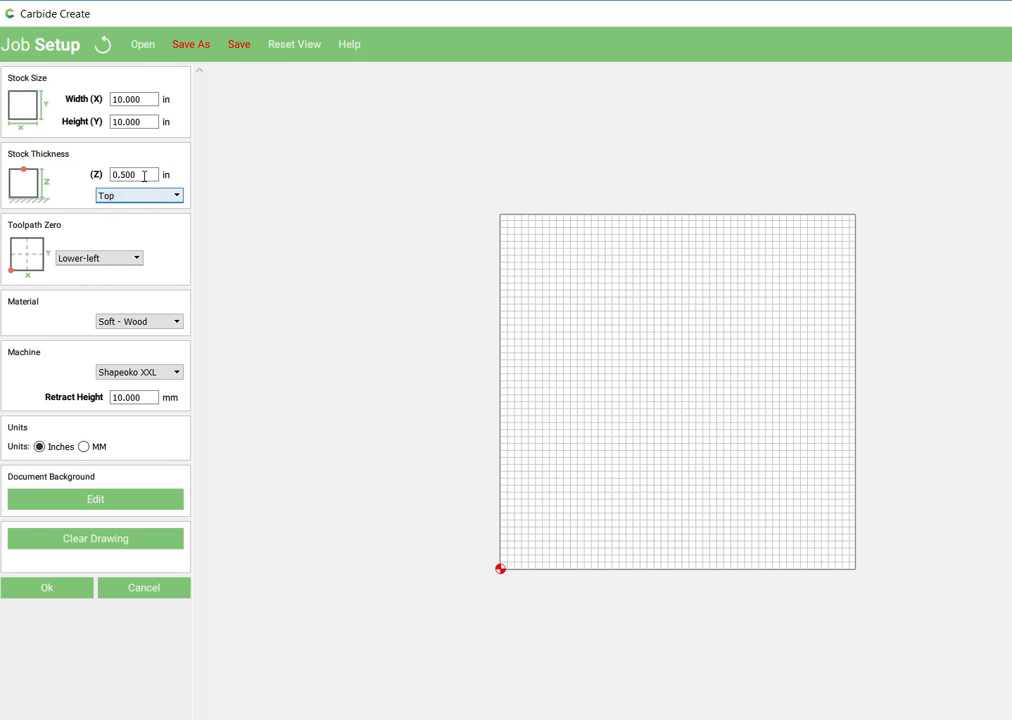
pyautogui.click(142, 175)
pyautogui.moveTo(141, 175); pyautogui.dragTo(107, 175)
pyautogui.write('1')
pyautogui.doubleClick(114, 175)
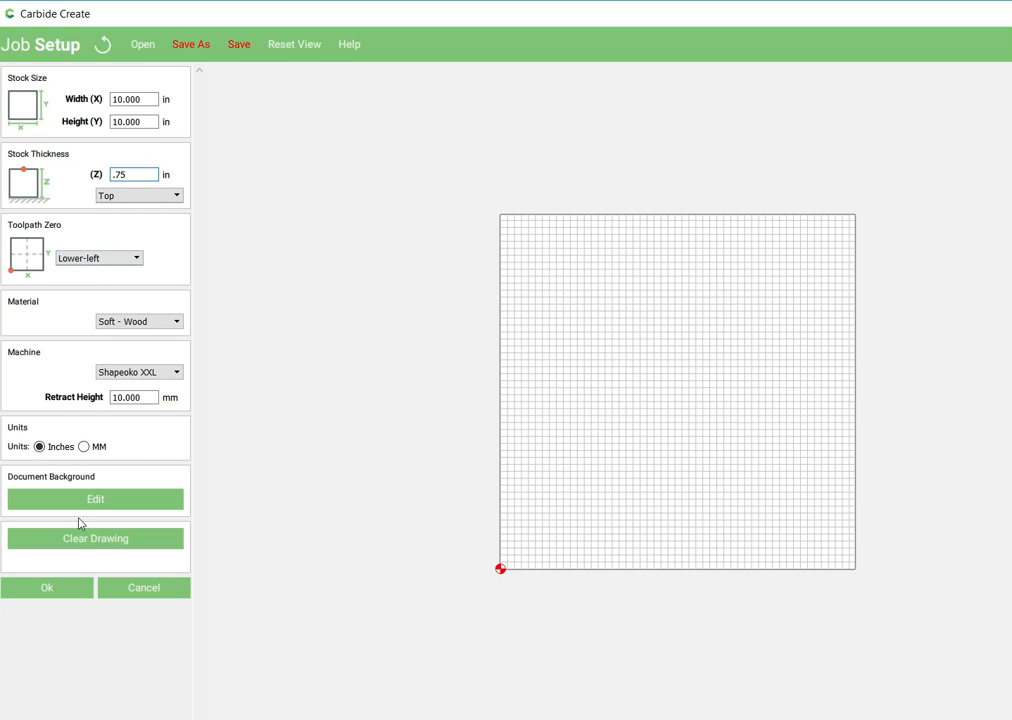
pyautogui.click(46, 590)
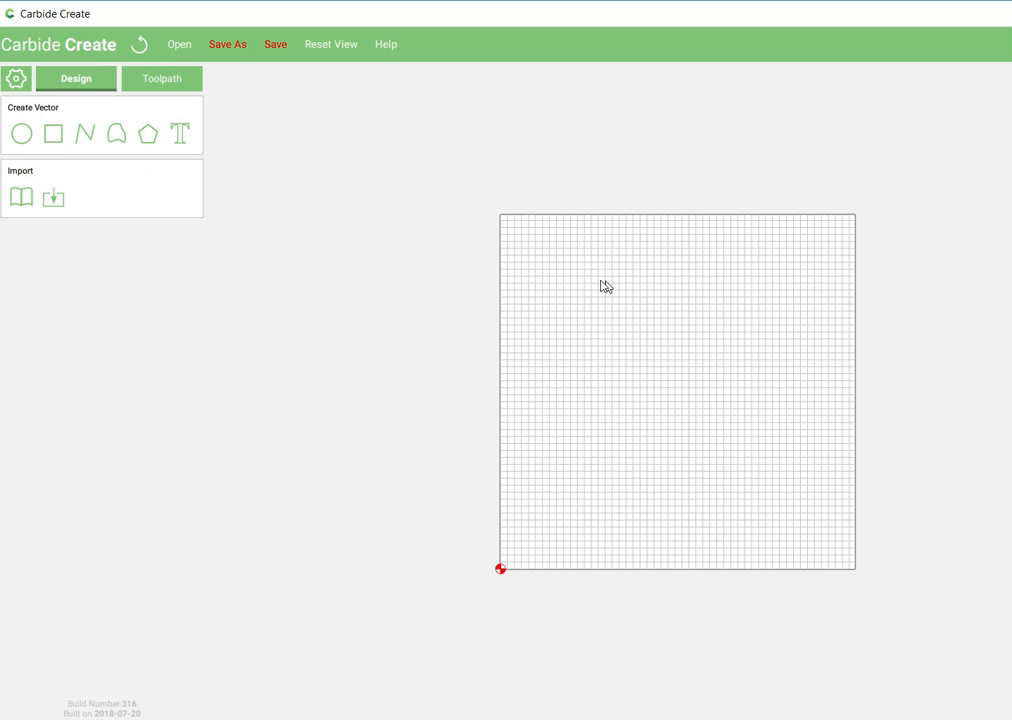
# - Set the toolpath zero to Center-left in the job setup and apply it
pyautogui.click(16, 78)
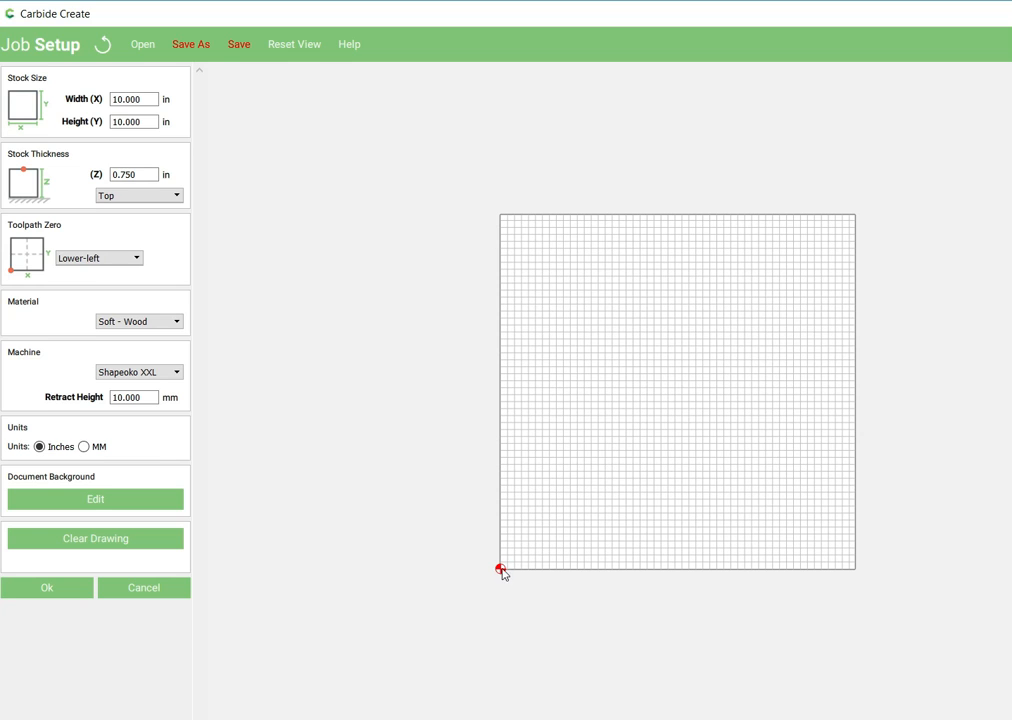
pyautogui.click(139, 259)
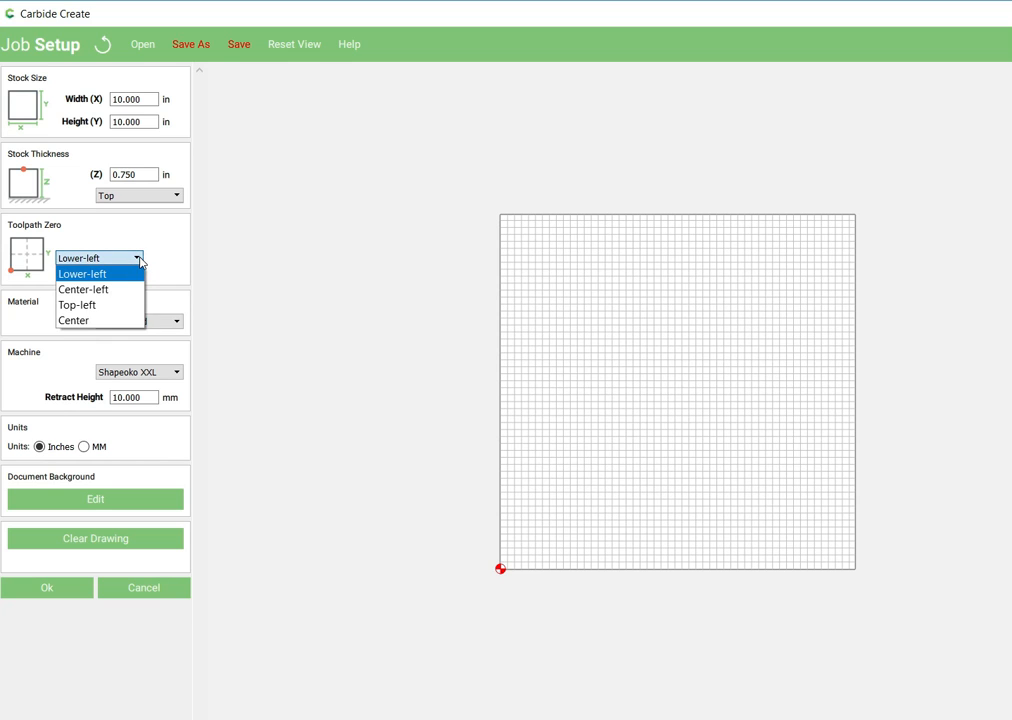
pyautogui.click(130, 290)
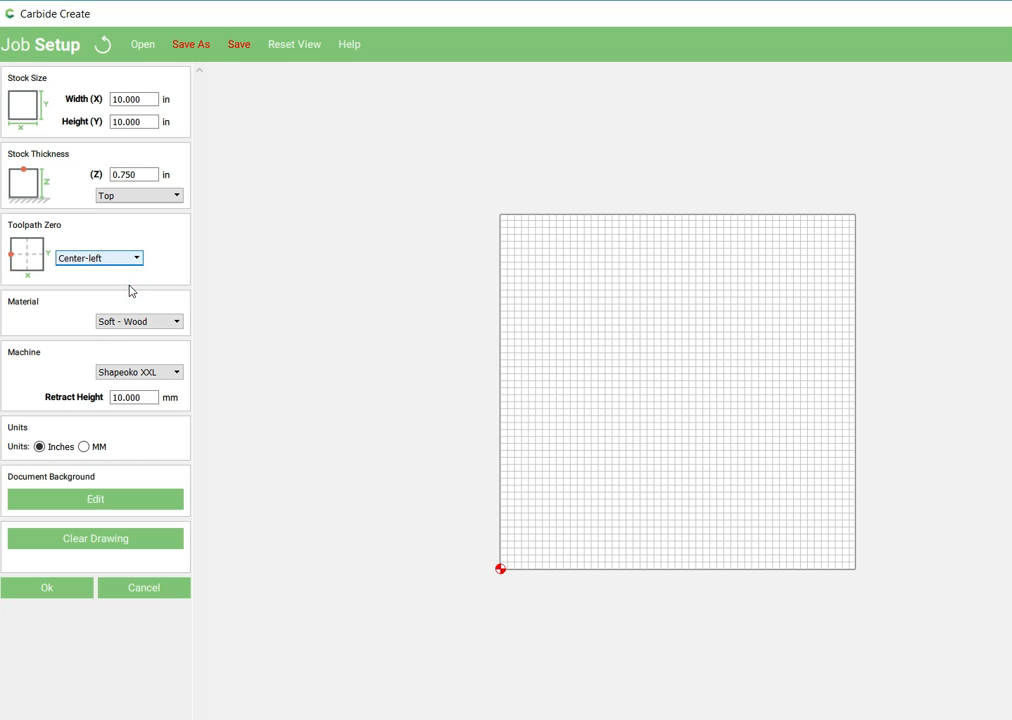
pyautogui.click(67, 592)
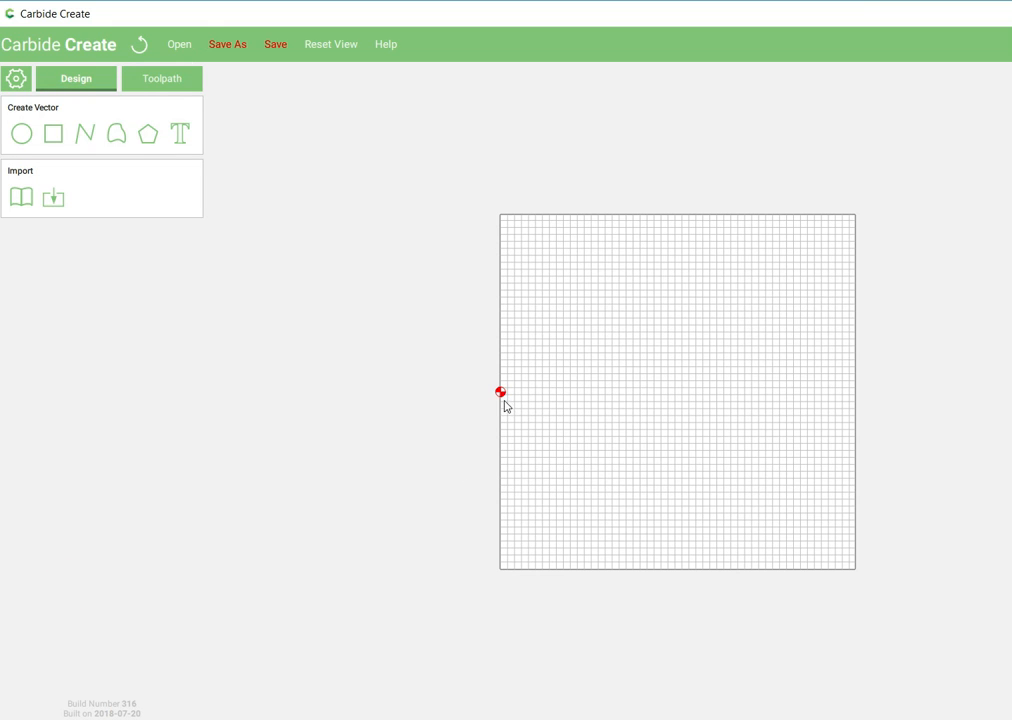
# - Move the toolpath zero to Top-left in the job setup and apply it
pyautogui.click(17, 84)
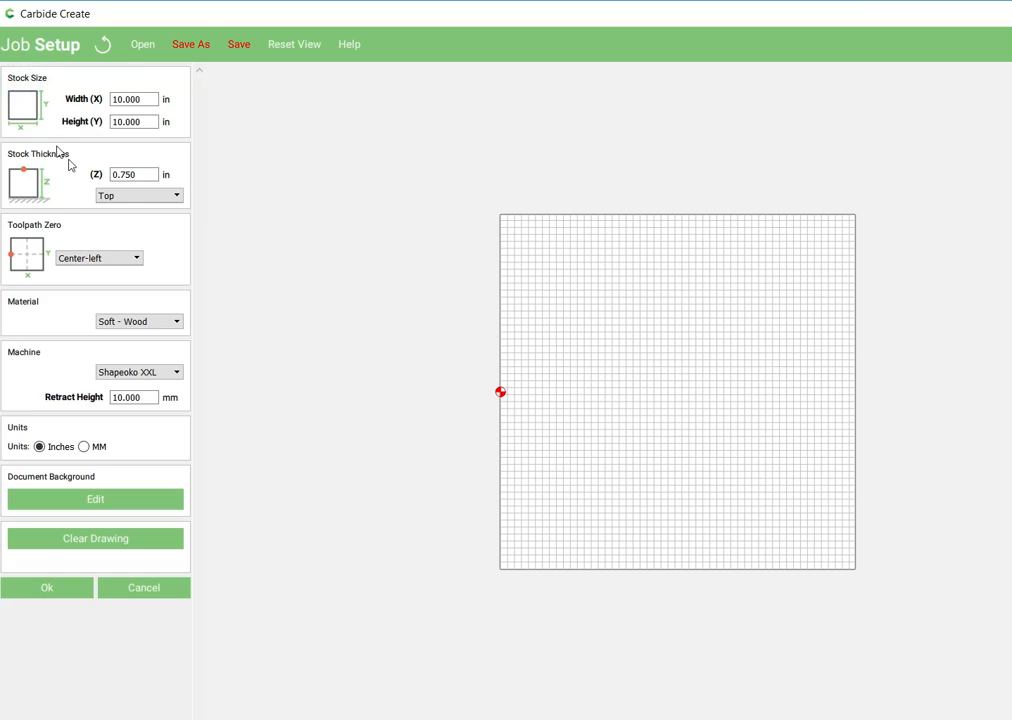
pyautogui.click(138, 259)
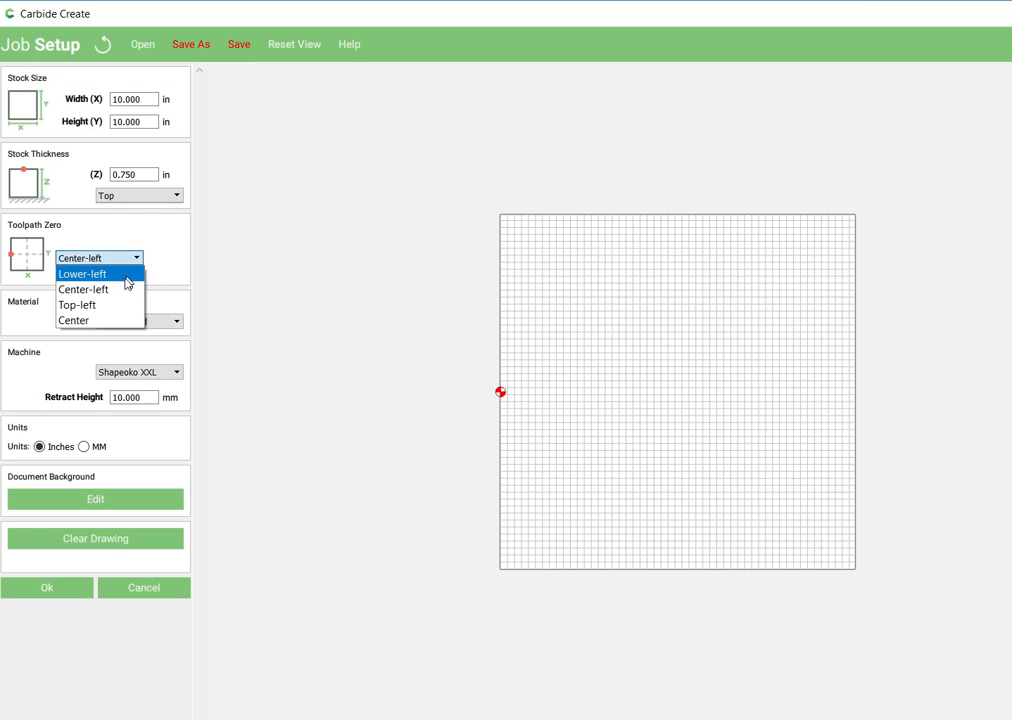
pyautogui.click(118, 306)
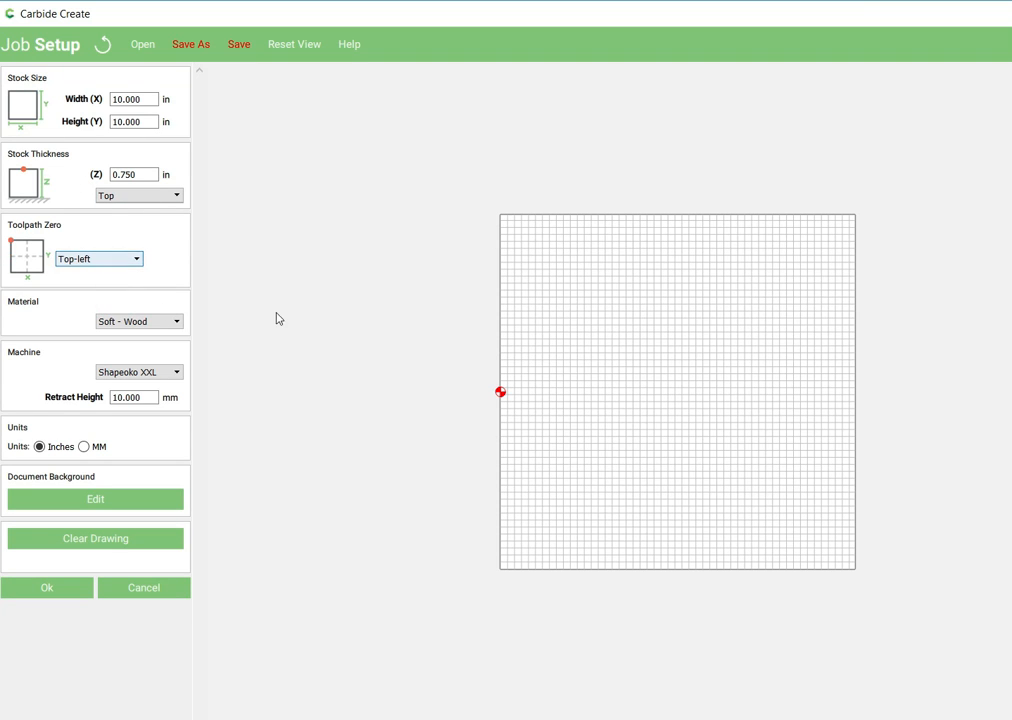
pyautogui.click(66, 589)
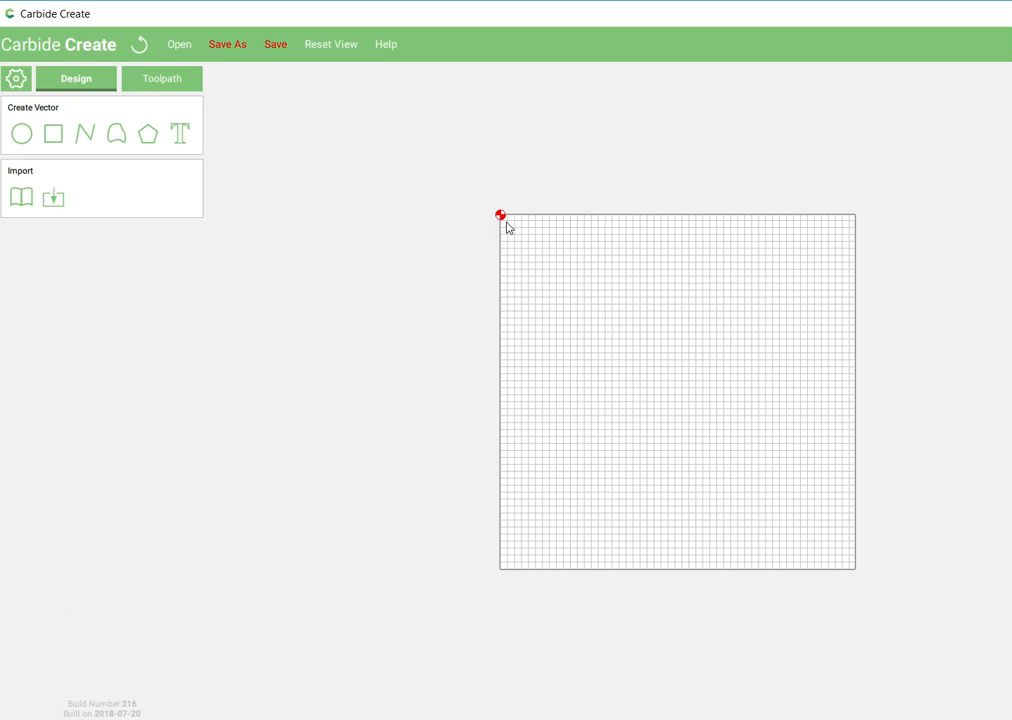
# - Set the toolpath zero to Center in the job setup and apply it
pyautogui.click(17, 79)
pyautogui.click(137, 262)
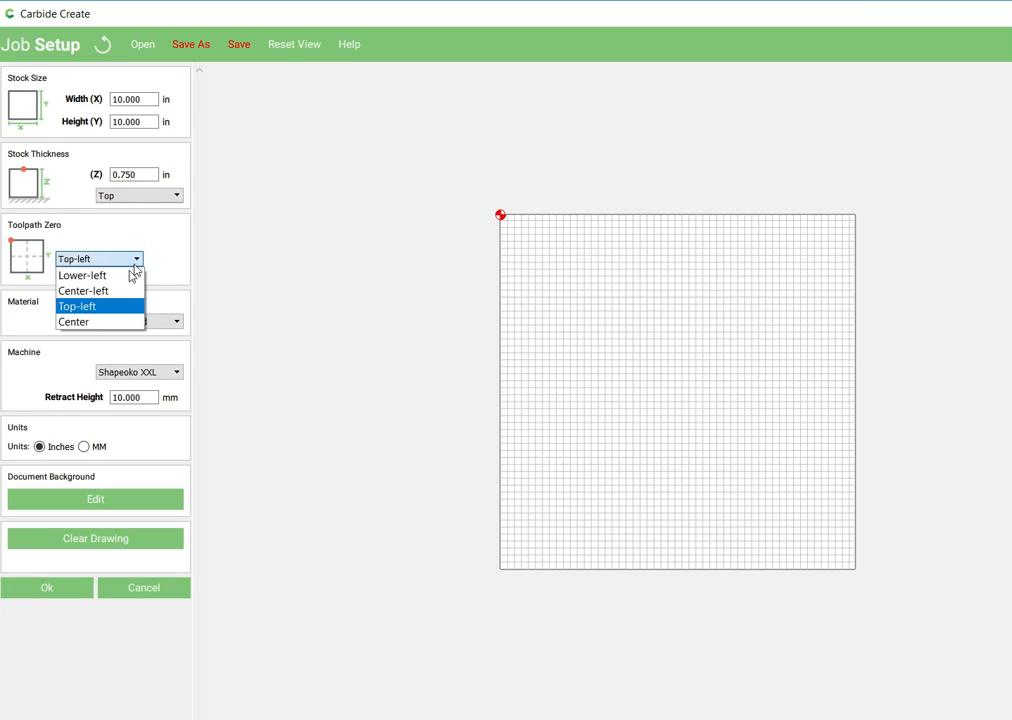
pyautogui.click(113, 325)
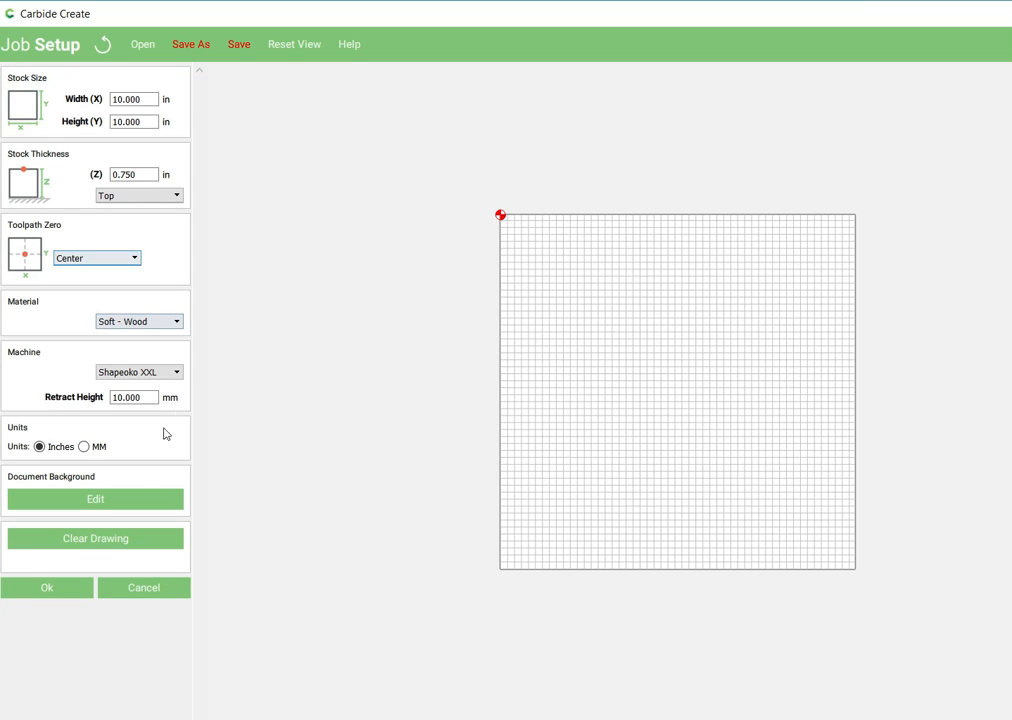
pyautogui.click(45, 587)
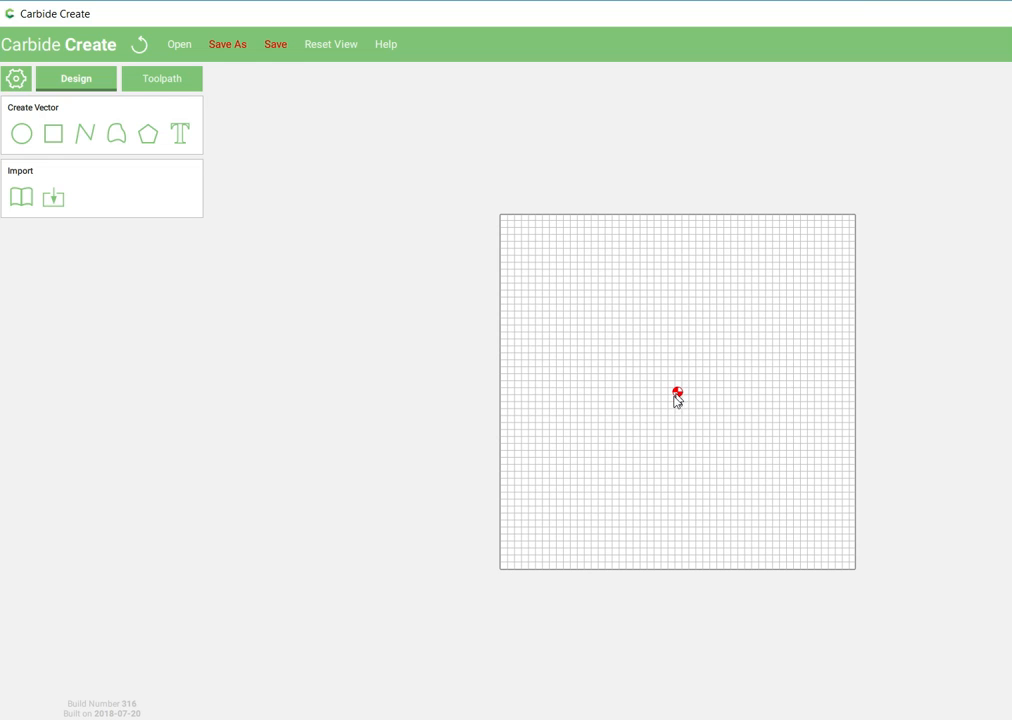
# - Reopen the job setup and set the stock material to MDF - Wood
pyautogui.click(12, 68)
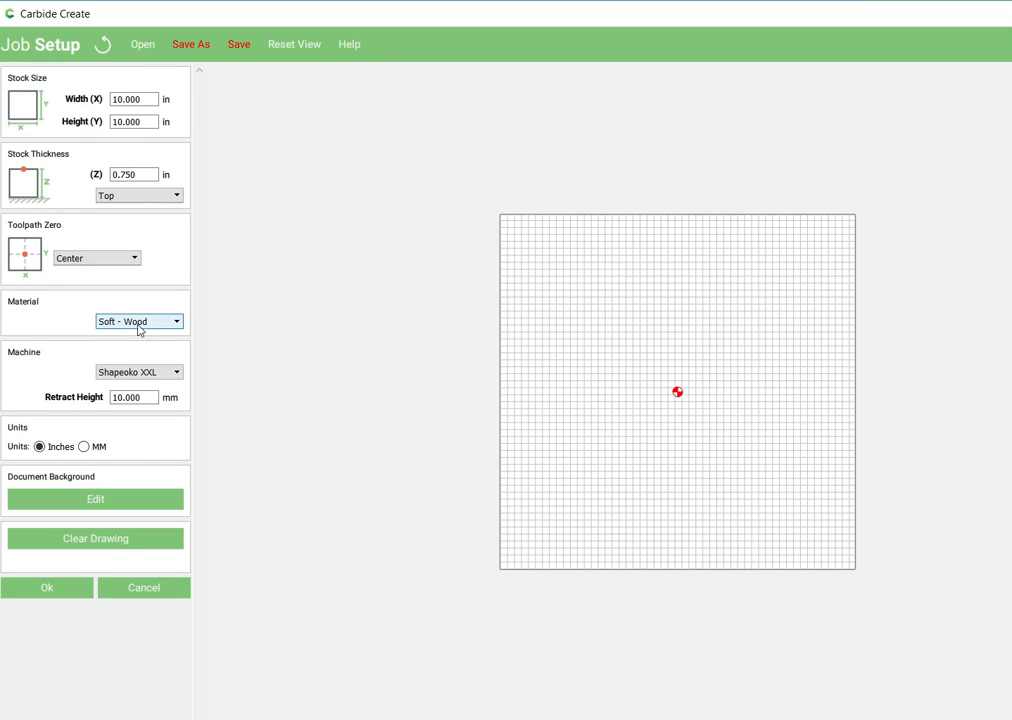
pyautogui.click(177, 322)
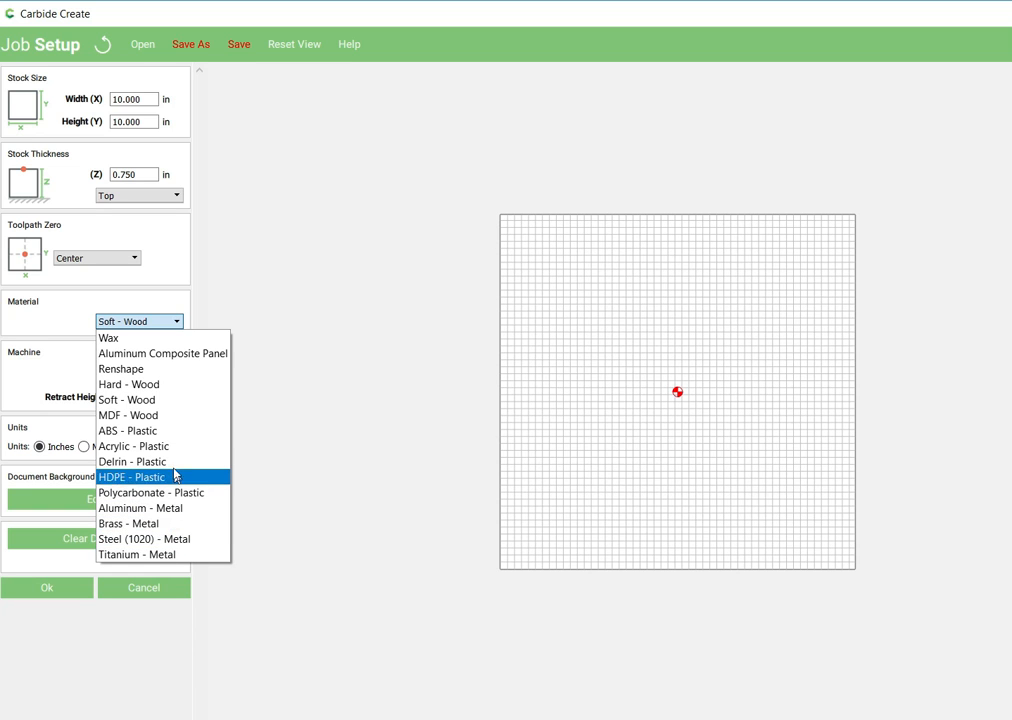
pyautogui.click(157, 415)
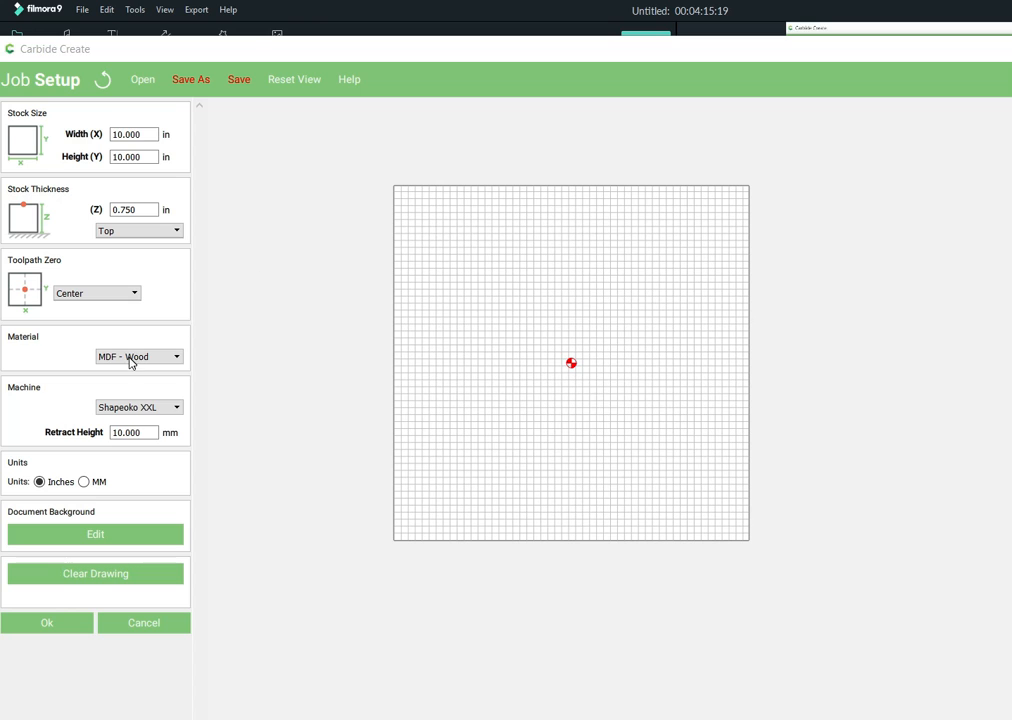
# - Switch the job units to MM and back to Inches to compare the stock dimensions
pyautogui.click(84, 483)
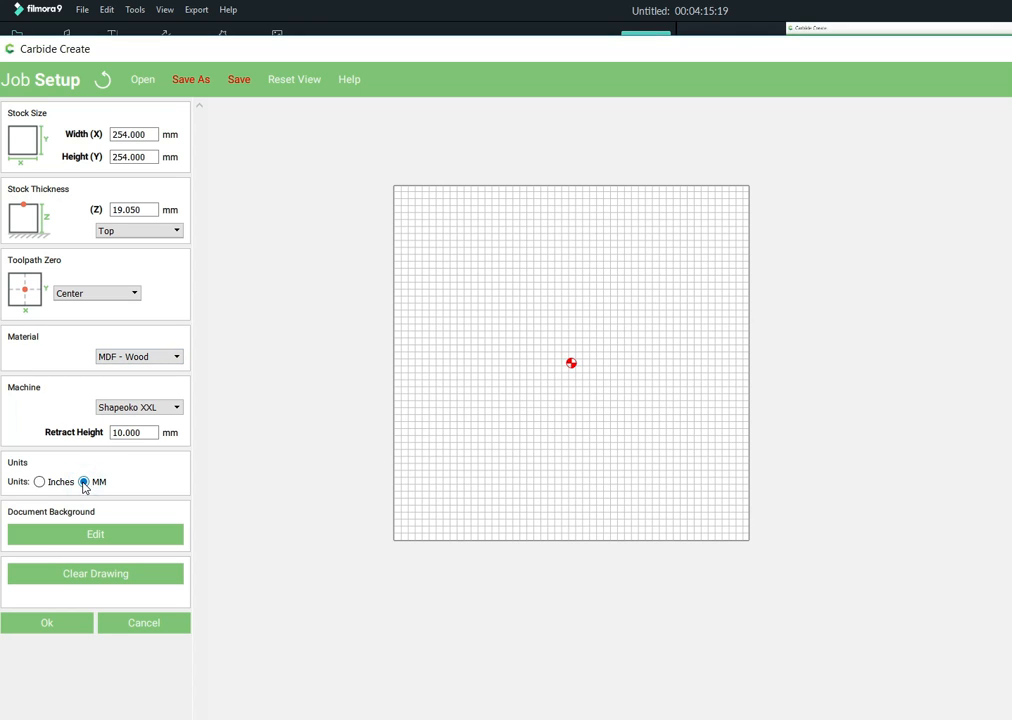
pyautogui.click(39, 482)
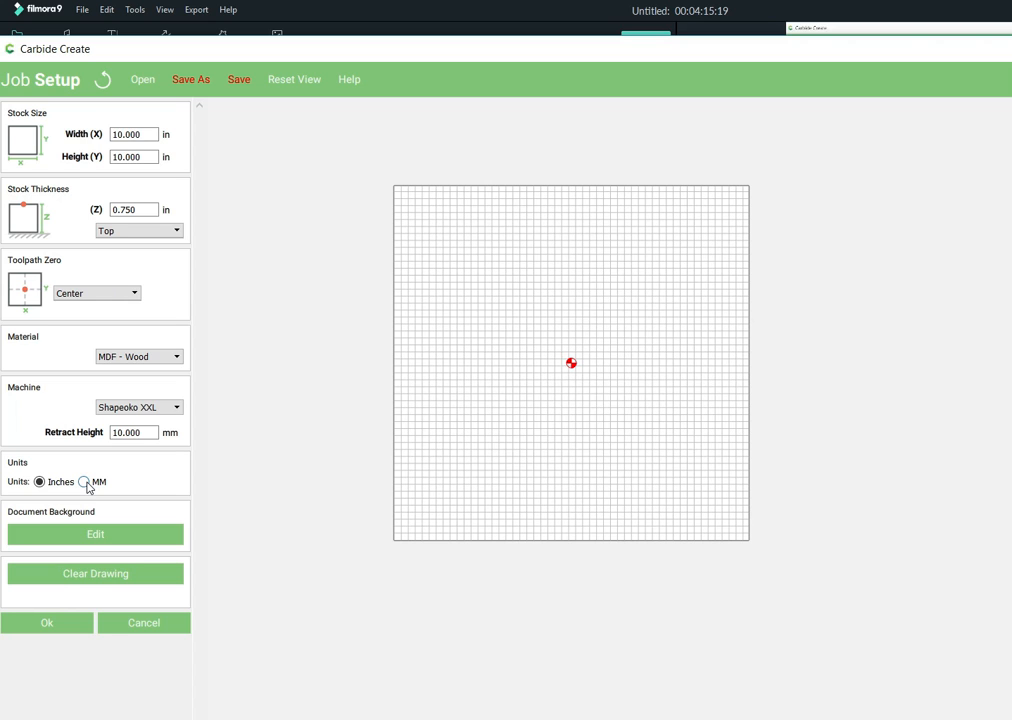
pyautogui.click(85, 482)
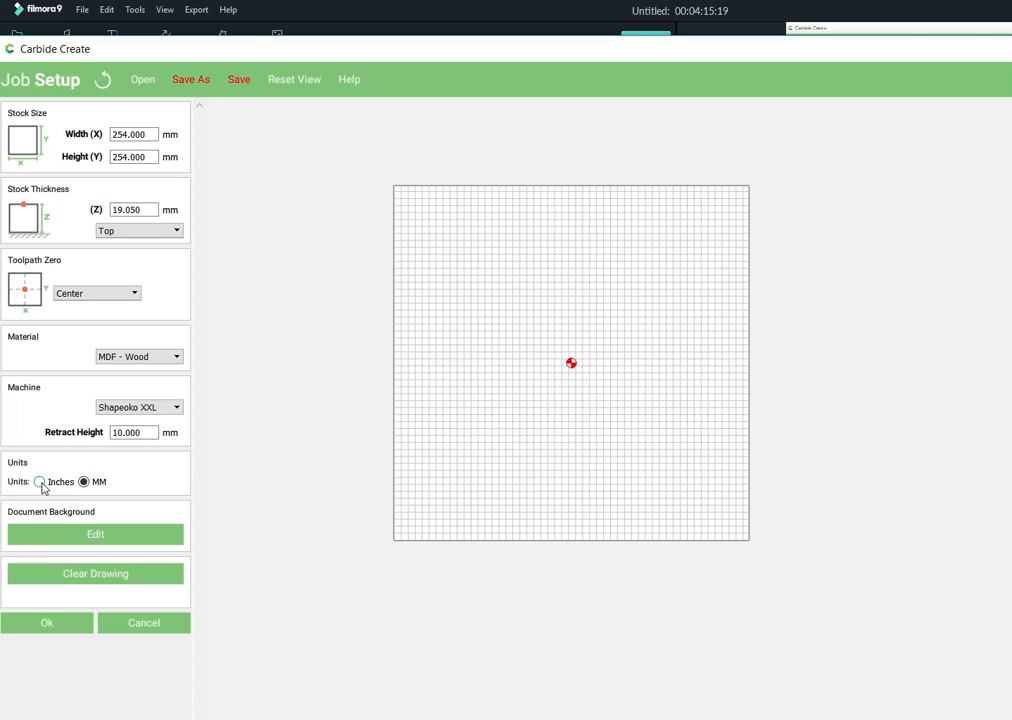
pyautogui.click(39, 482)
# - Set the machine's retract height to 5 mm
pyautogui.click(118, 433)
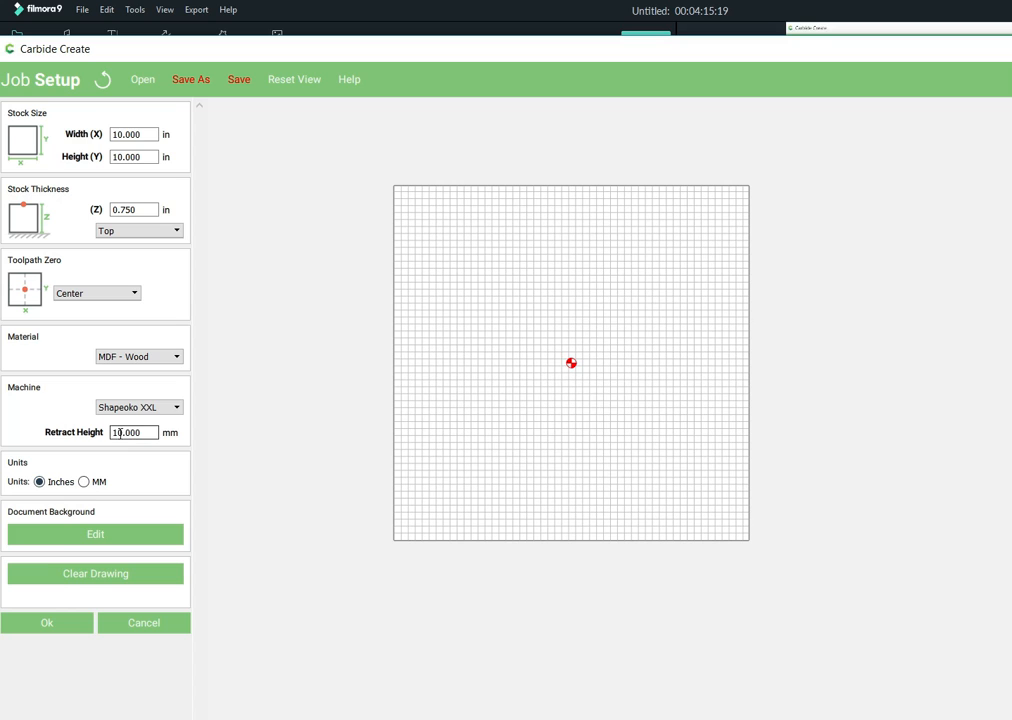
pyautogui.doubleClick(139, 436)
pyautogui.moveTo(149, 434); pyautogui.dragTo(107, 441)
pyautogui.click(148, 433)
pyautogui.write('5')
pyautogui.click(119, 436)
pyautogui.click(117, 432)
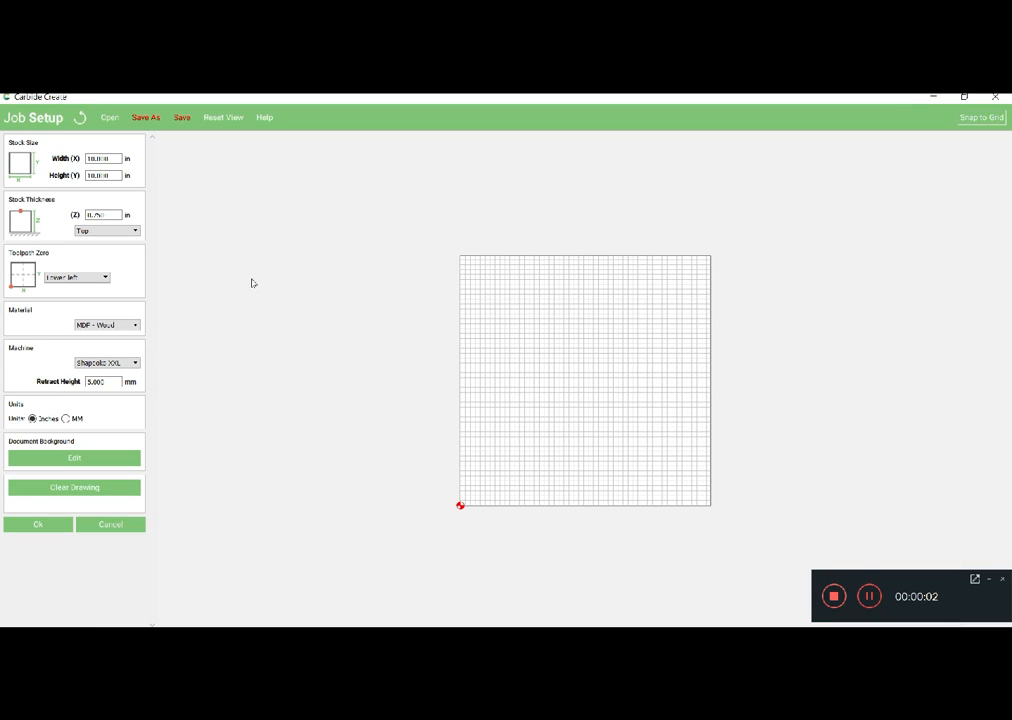
# - Load the image "steeler" from the Desktop as the document background
pyautogui.click(79, 460)
pyautogui.click(83, 219)
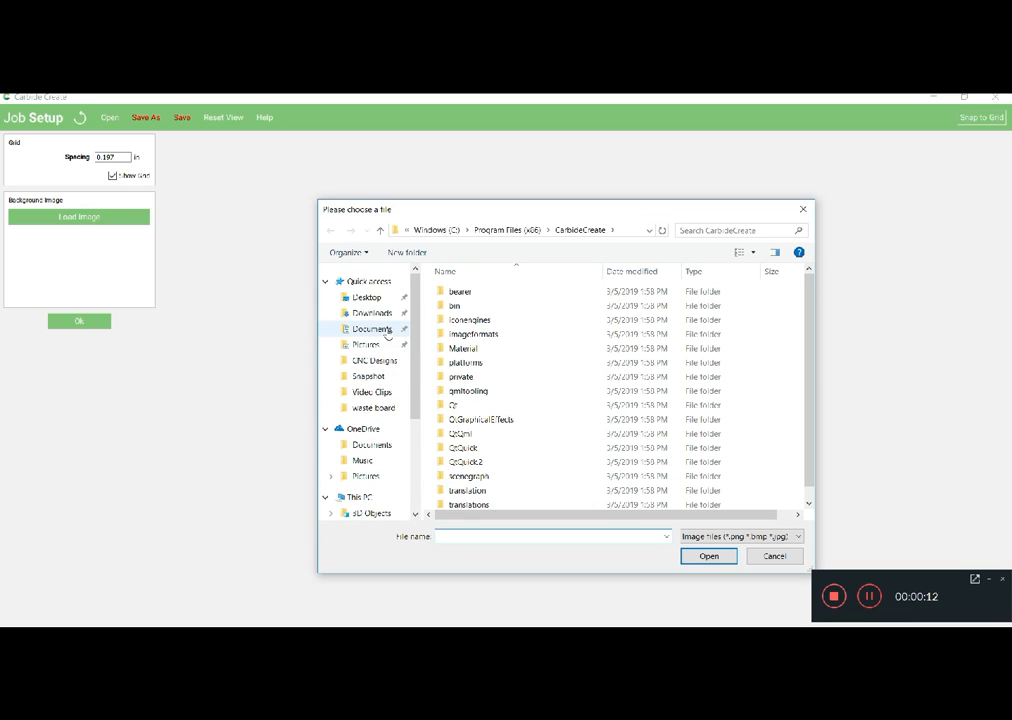
pyautogui.click(364, 298)
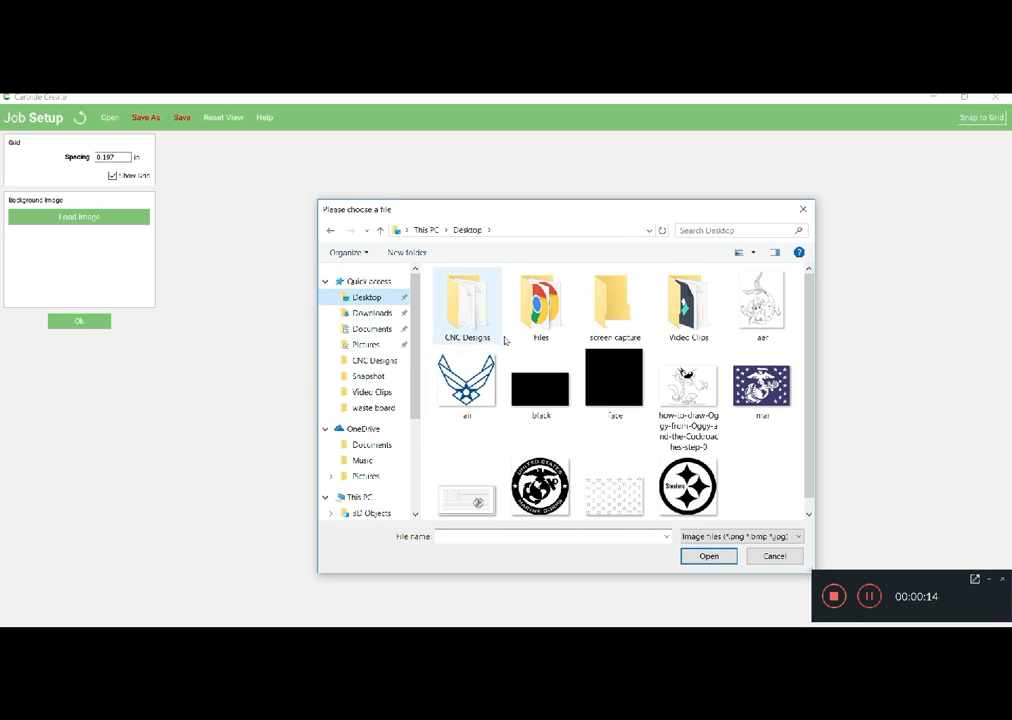
pyautogui.scroll(-1, 514, 329)
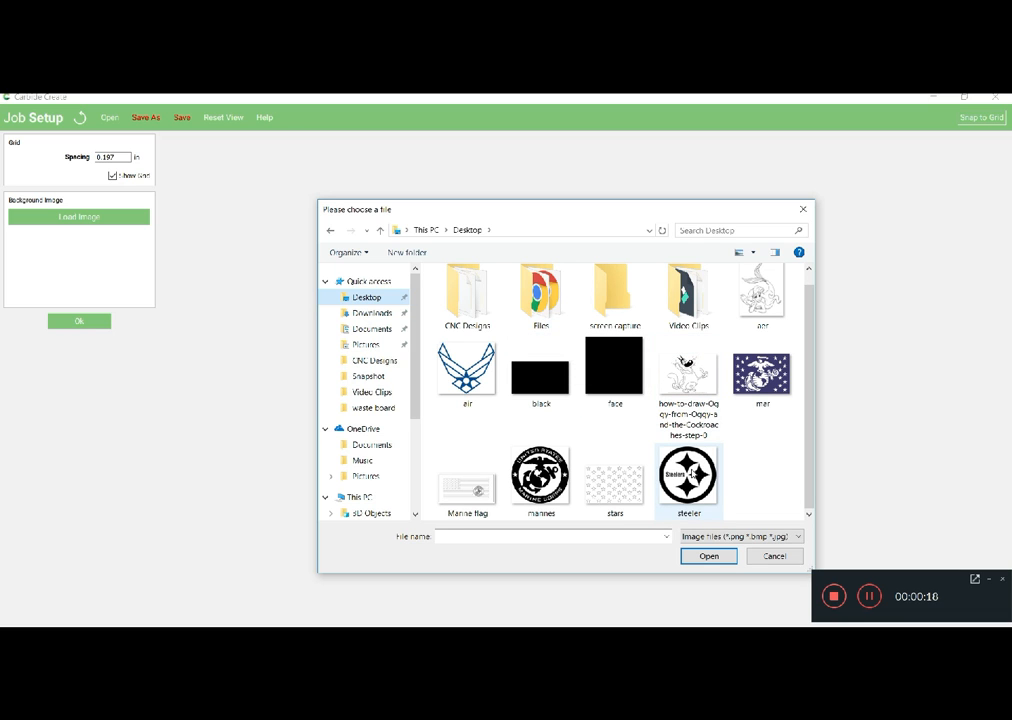
pyautogui.click(690, 476)
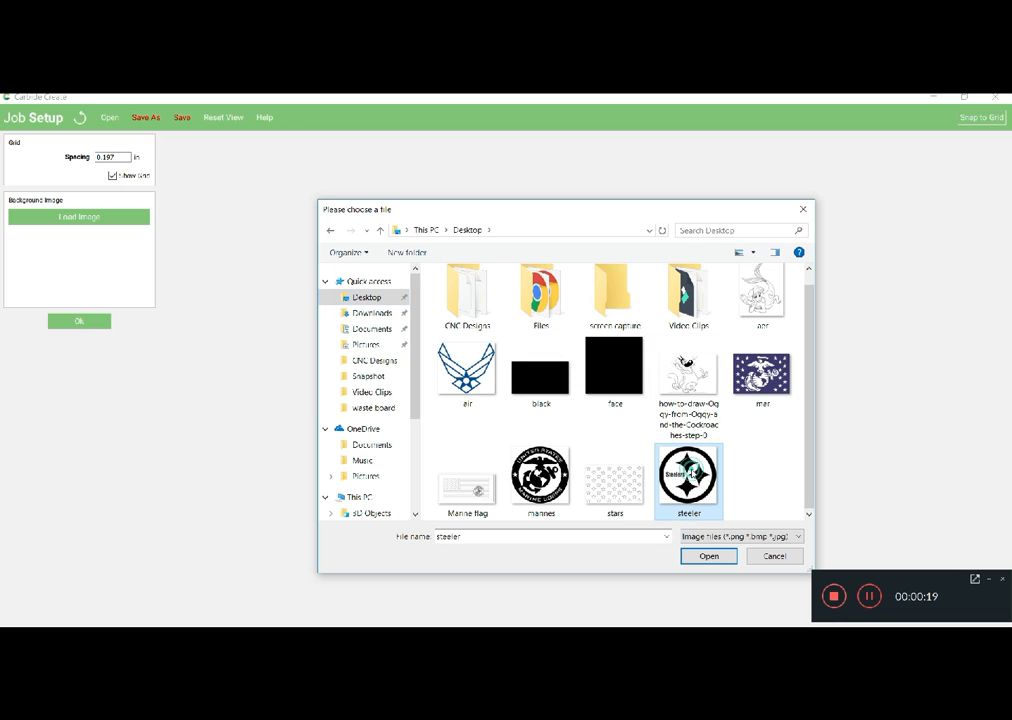
pyautogui.click(708, 557)
# - Try background image scales of 0.2 and 0.1 to fit the logo within the stock, and confirm the background settings
pyautogui.scroll(-5, 716, 214)
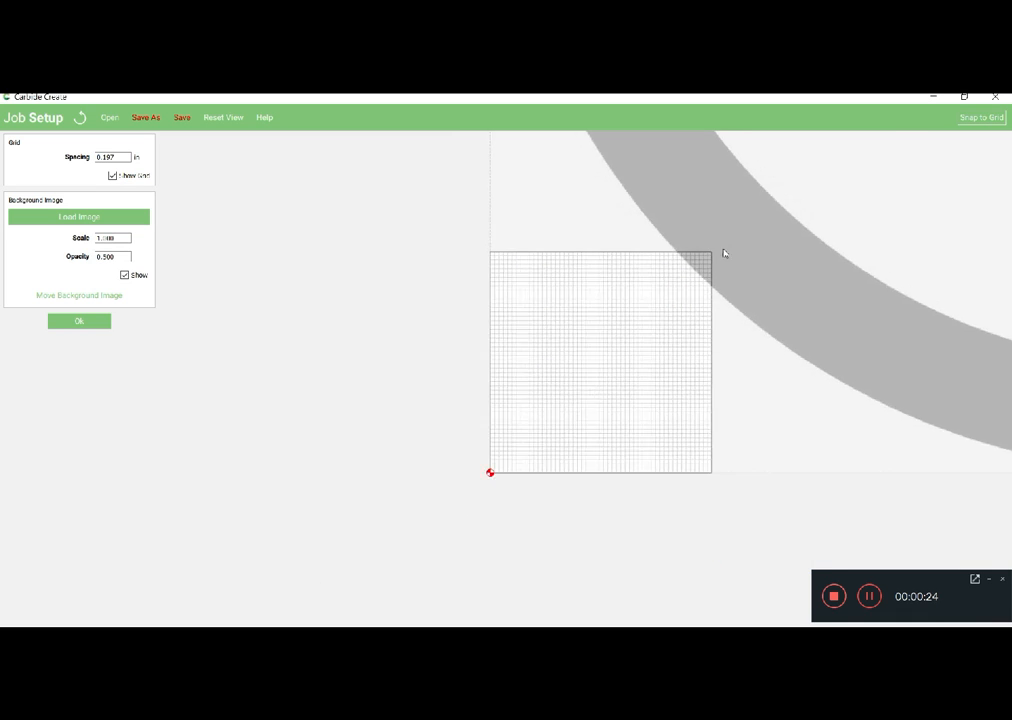
pyautogui.moveTo(694, 253); pyautogui.dragTo(440, 384, button='right')
pyautogui.scroll(-5, 452, 336)
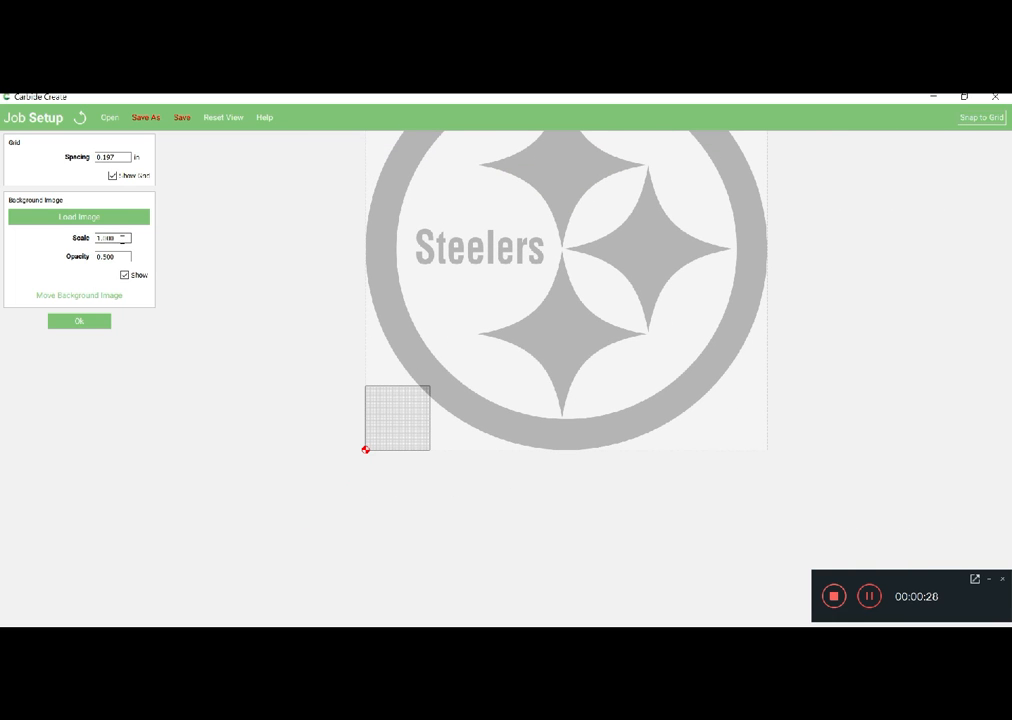
pyautogui.doubleClick(100, 238)
pyautogui.write('.2')
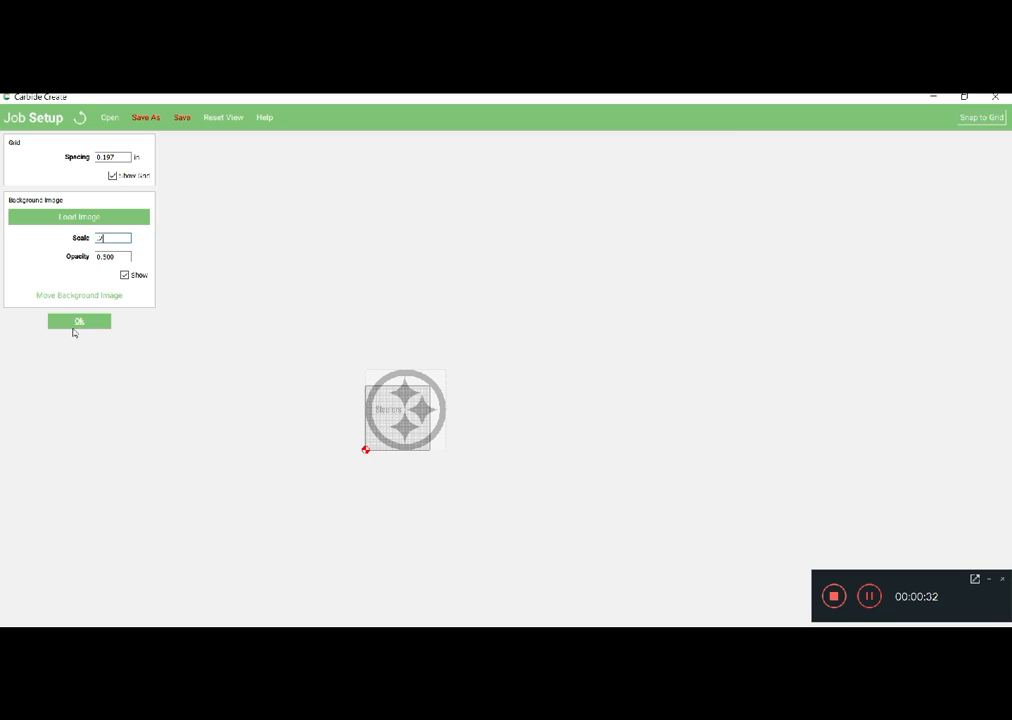
pyautogui.moveTo(107, 238); pyautogui.dragTo(99, 237)
pyautogui.write('.1')
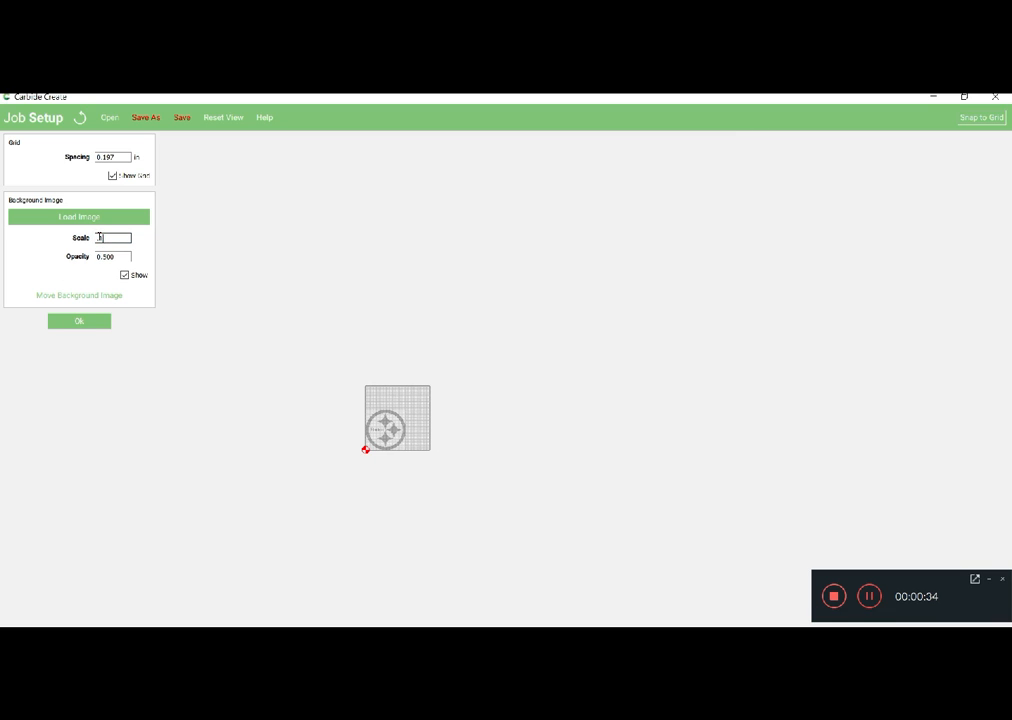
pyautogui.click(80, 322)
# - Set the background image scale to 0.15 so the logo fills the stock, and apply the background and job setup
pyautogui.scroll(3, 477, 456)
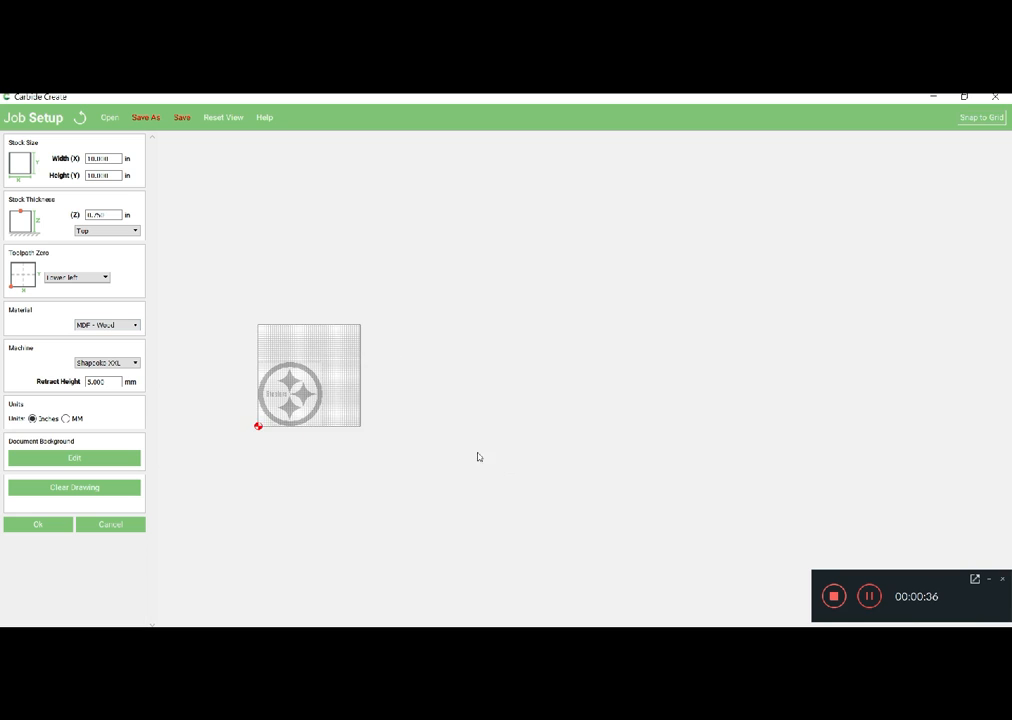
pyautogui.scroll(5, 550, 405)
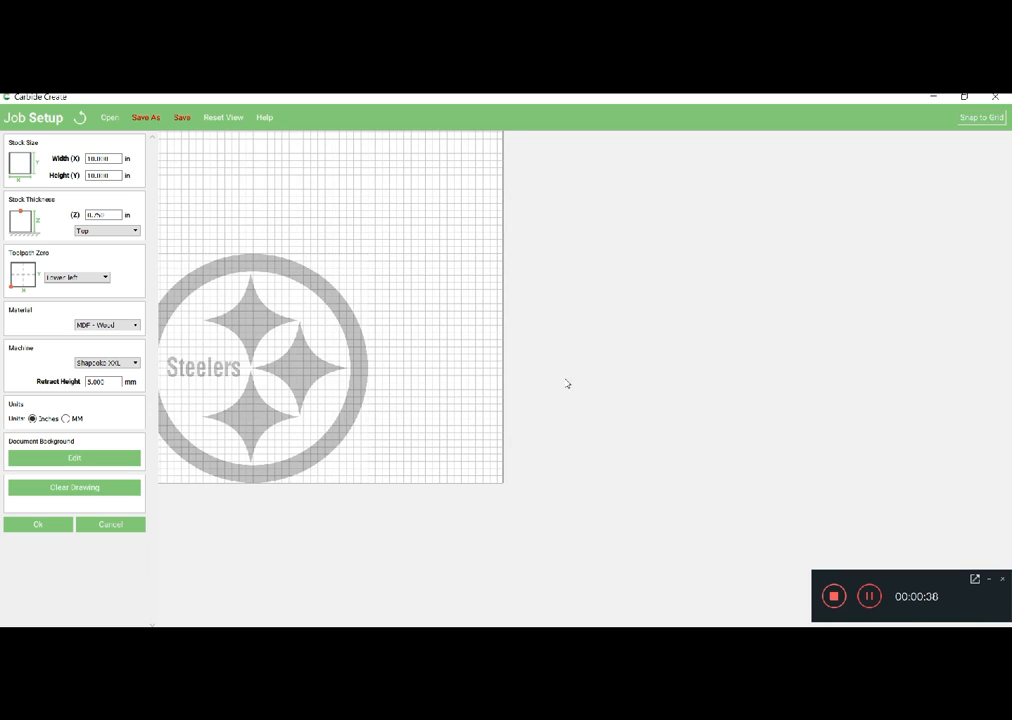
pyautogui.moveTo(541, 393); pyautogui.dragTo(678, 373, button='middle')
pyautogui.scroll(-3, 501, 386)
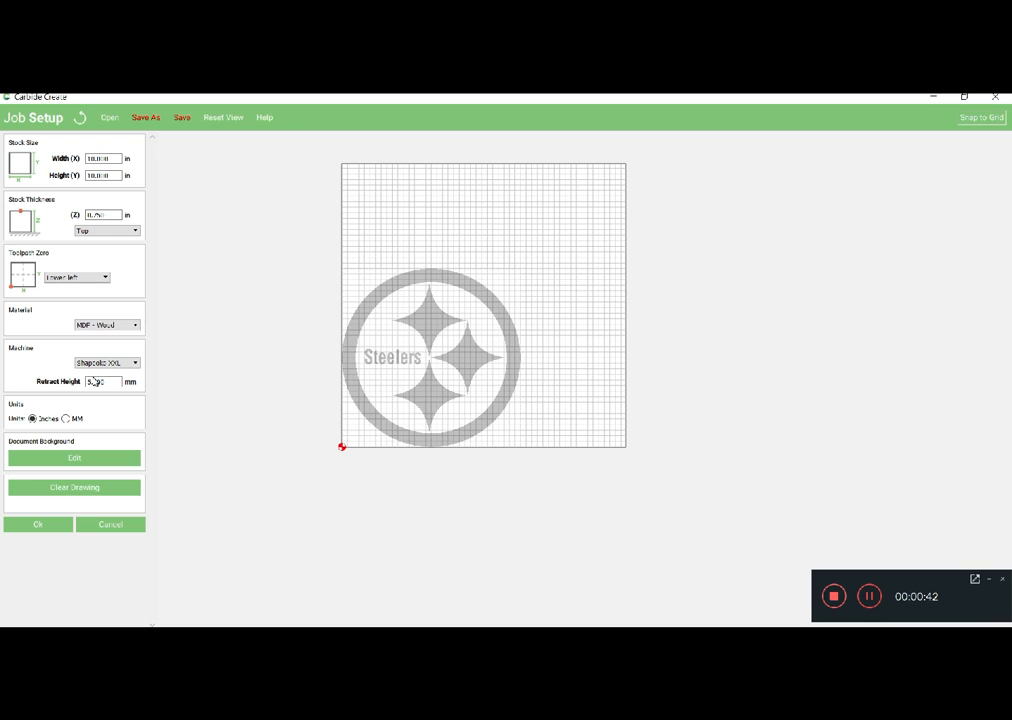
pyautogui.click(59, 459)
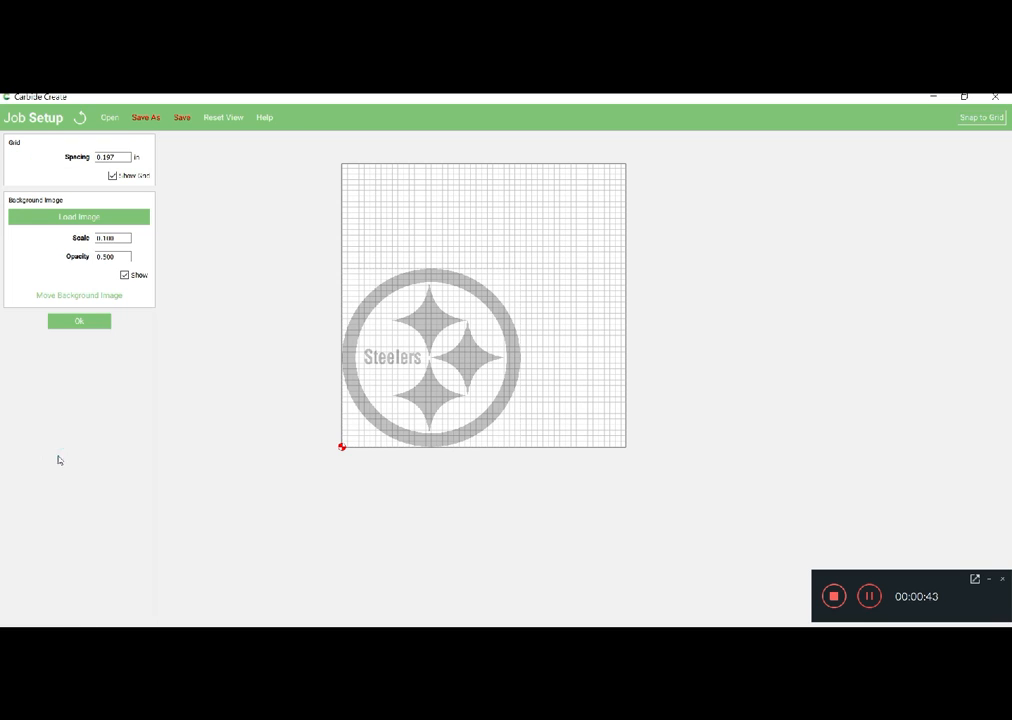
pyautogui.doubleClick(105, 238)
pyautogui.write('2')
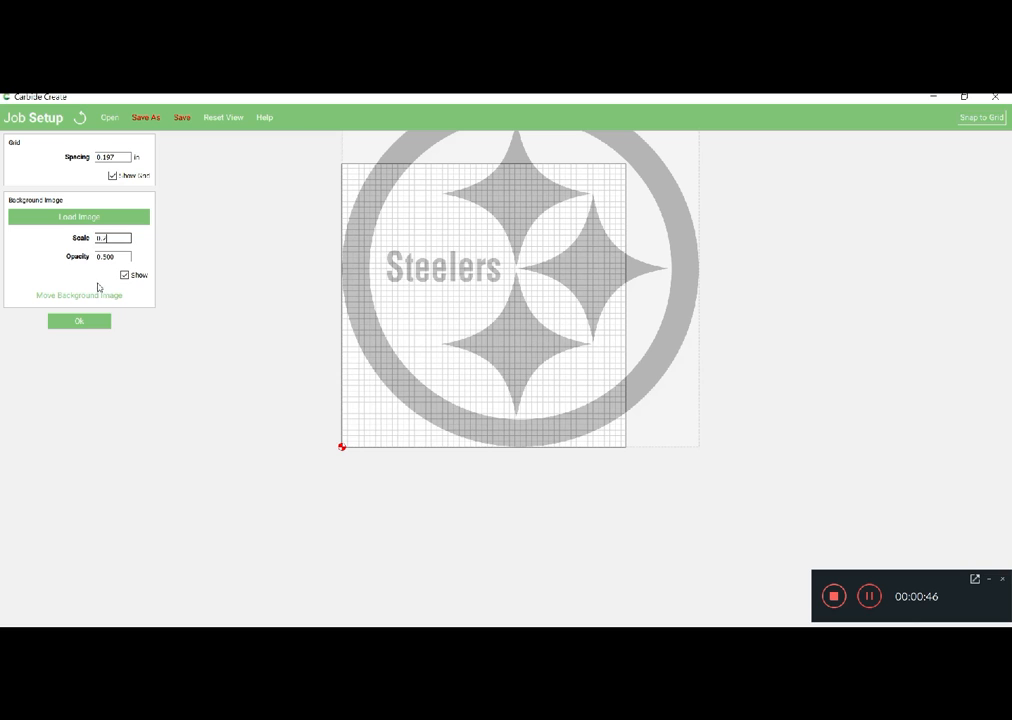
pyautogui.click(108, 237)
pyautogui.moveTo(108, 237); pyautogui.dragTo(105, 237)
pyautogui.write('1')
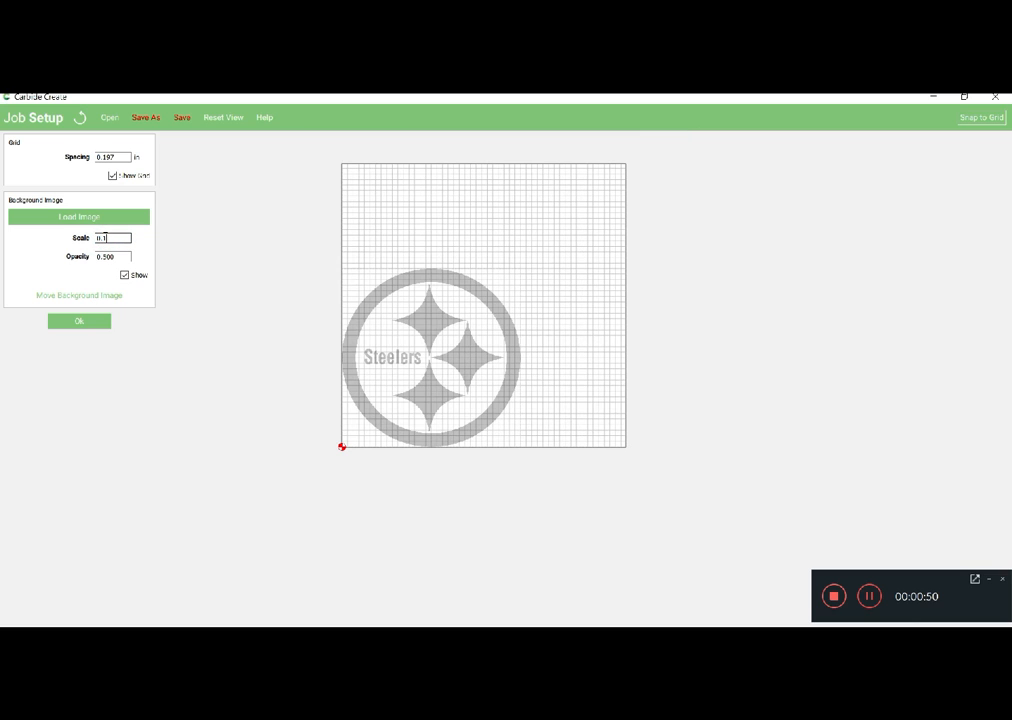
pyautogui.write('5')
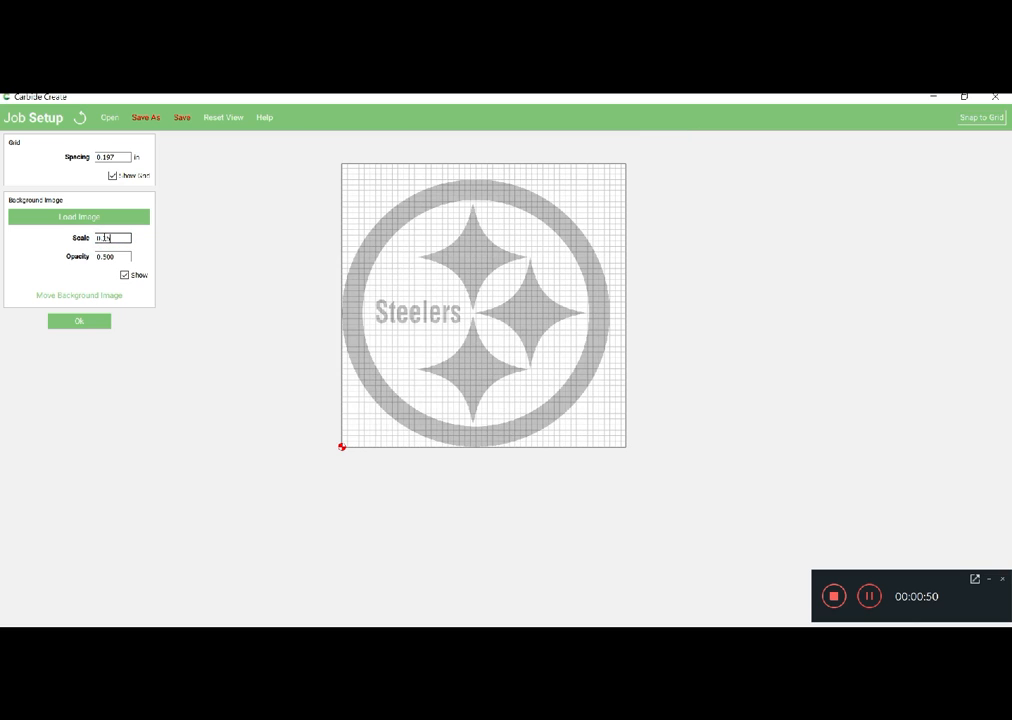
pyautogui.click(90, 322)
pyautogui.moveTo(361, 322); pyautogui.dragTo(334, 349, button='middle')
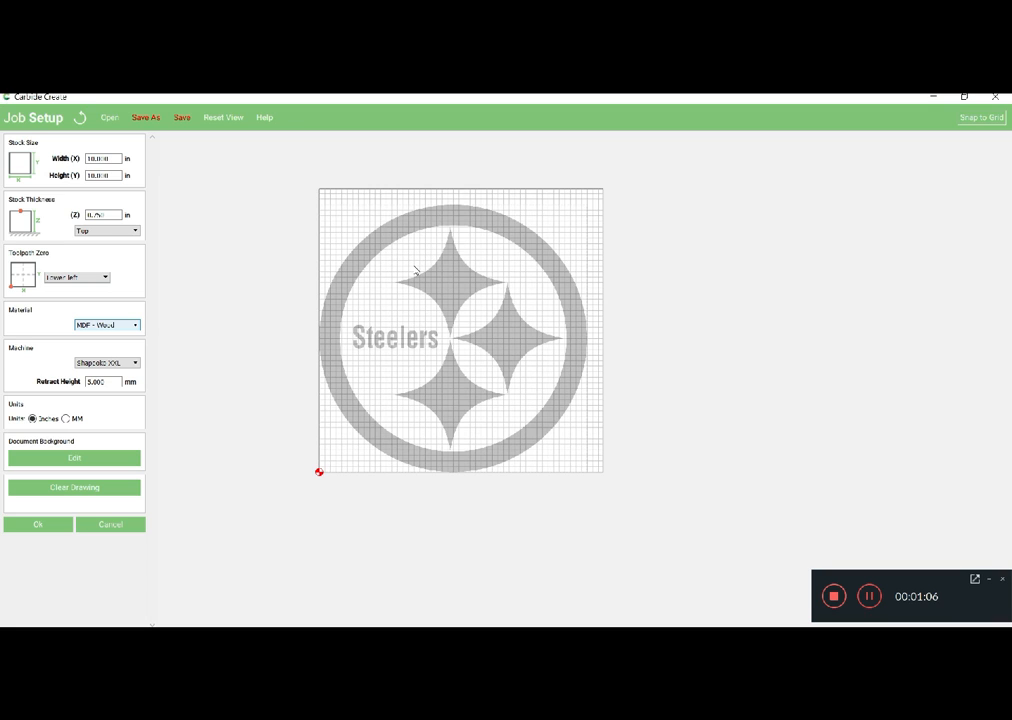
pyautogui.click(40, 525)
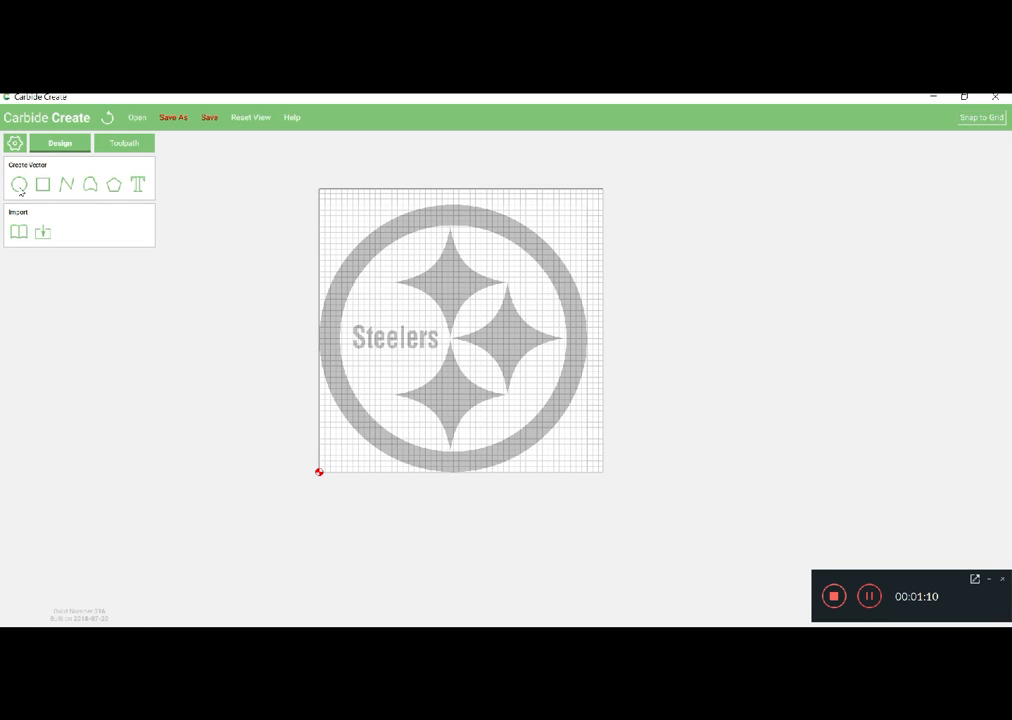
# - Draw a circle of about 3.78 in radius over the logo and shift it to sit centrally inside the outer ring
pyautogui.click(19, 187)
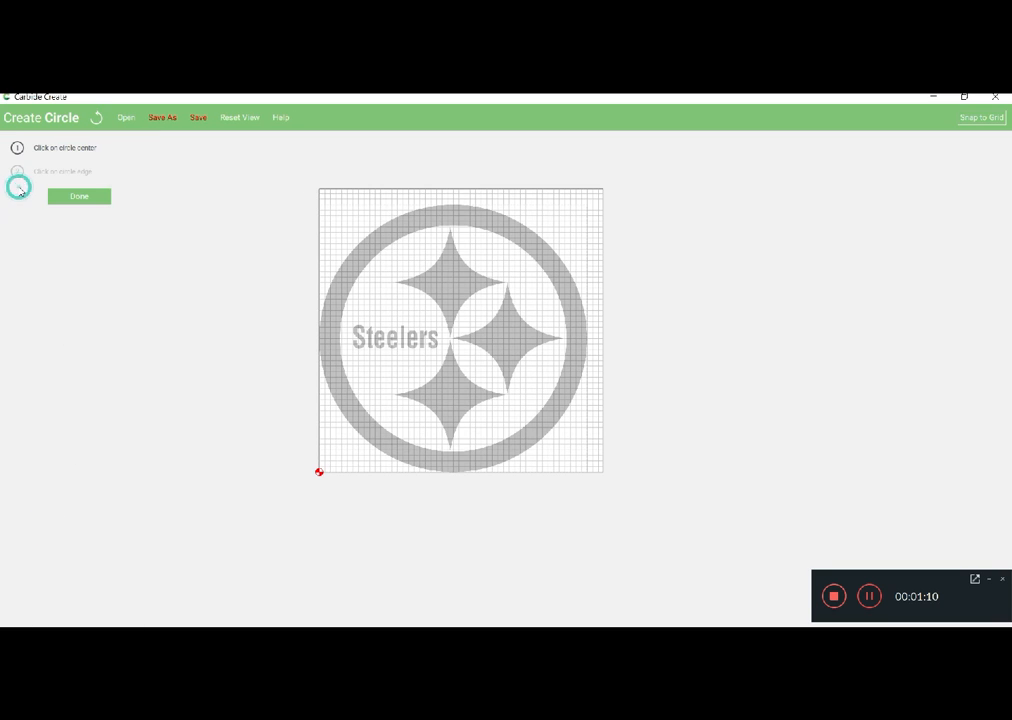
pyautogui.click(458, 337)
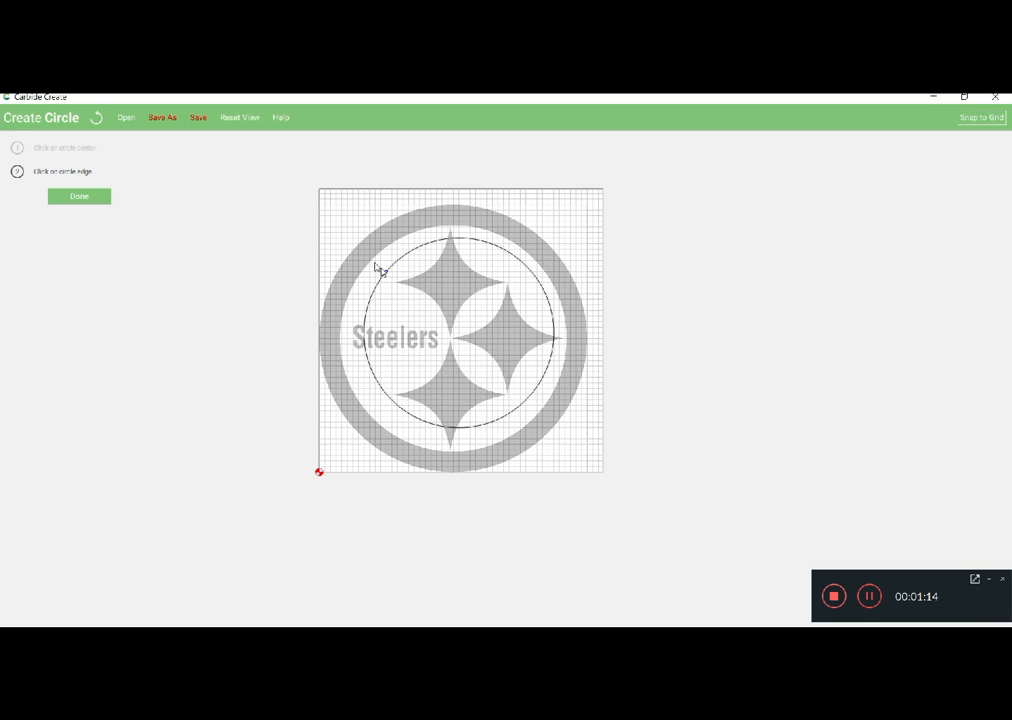
pyautogui.click(375, 268)
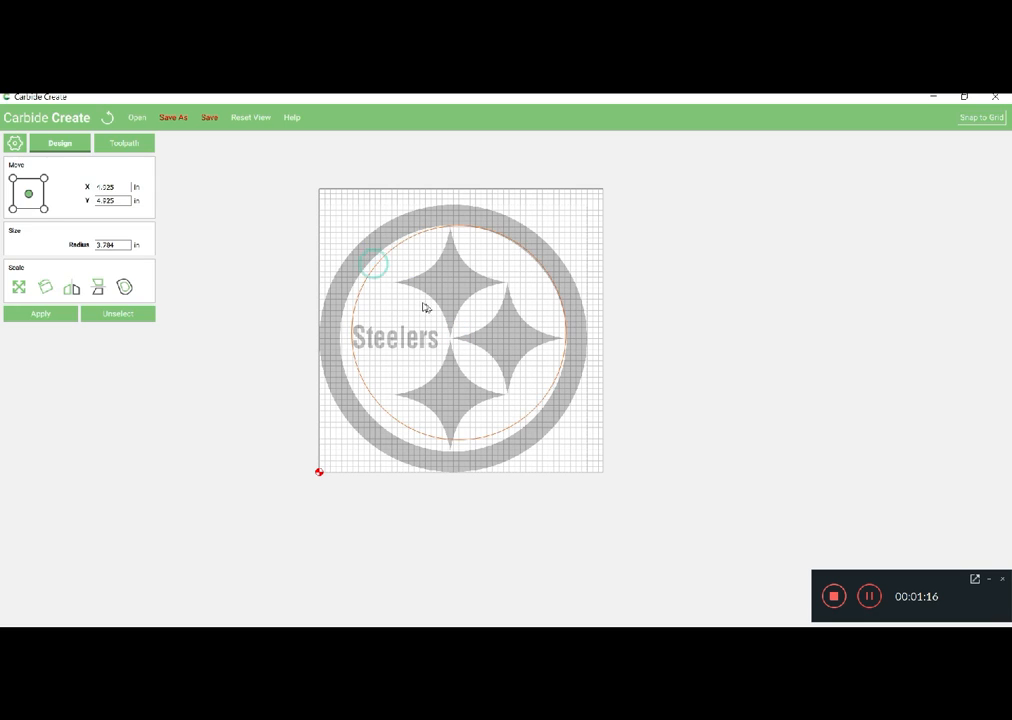
pyautogui.moveTo(349, 321); pyautogui.dragTo(340, 323)
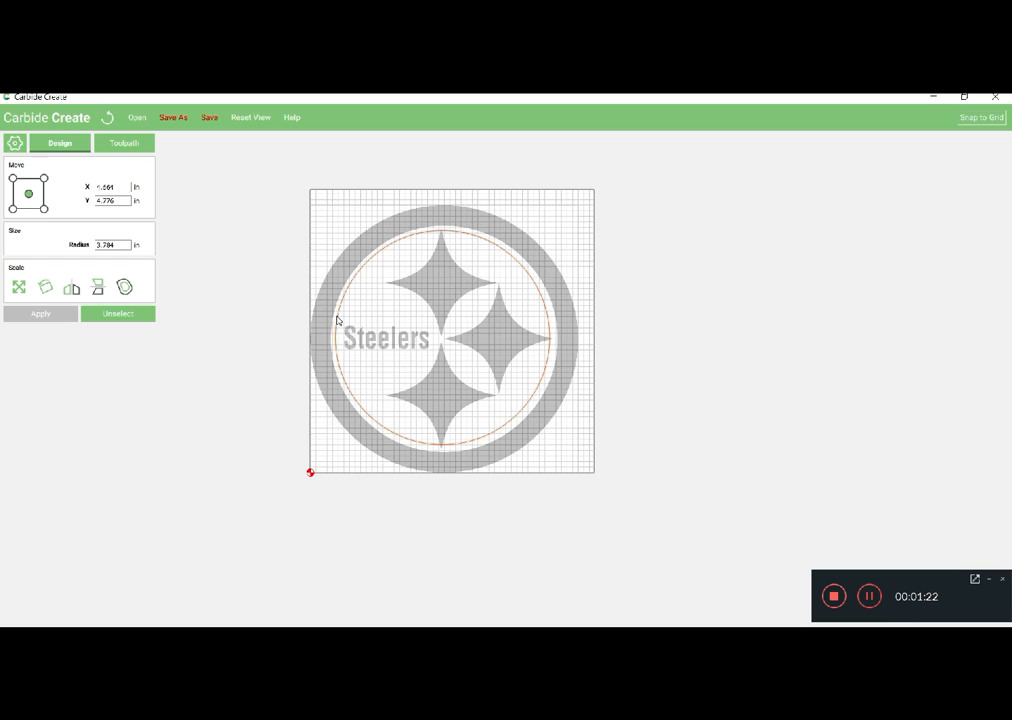
# - Set the circle's radius to 3.9 in, align its centre at about X 4.72, Y 4.72 in inside the logo's ring, and deselect it
pyautogui.click(117, 244)
pyautogui.doubleClick(117, 244)
pyautogui.write('3.9')
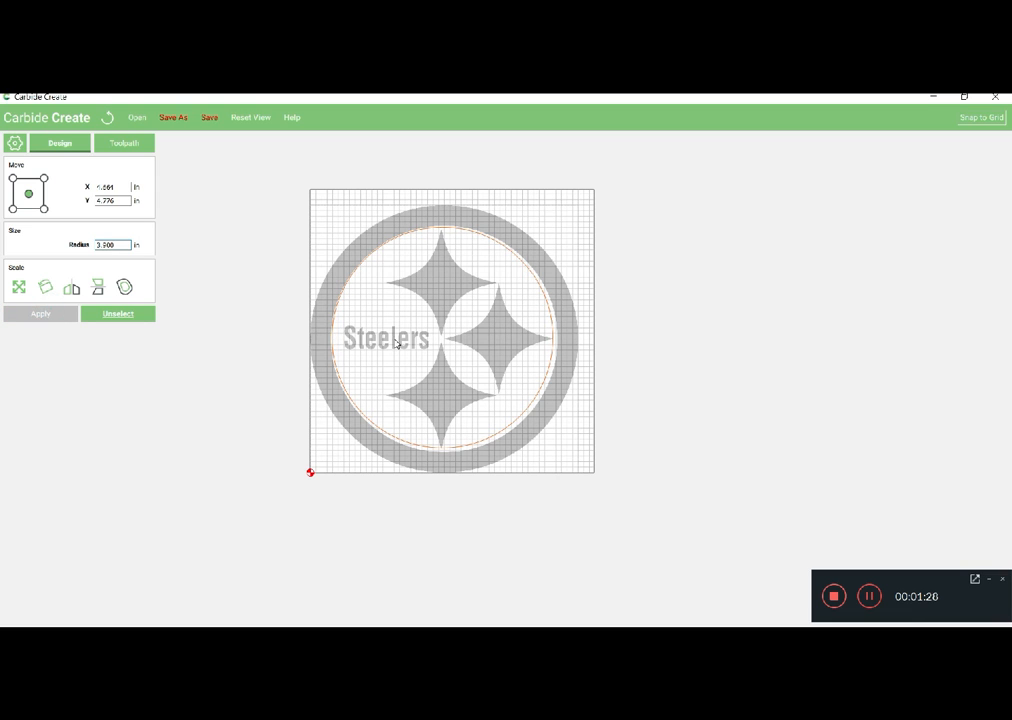
pyautogui.moveTo(395, 342); pyautogui.dragTo(397, 345, button='middle')
pyautogui.moveTo(366, 418); pyautogui.dragTo(369, 421)
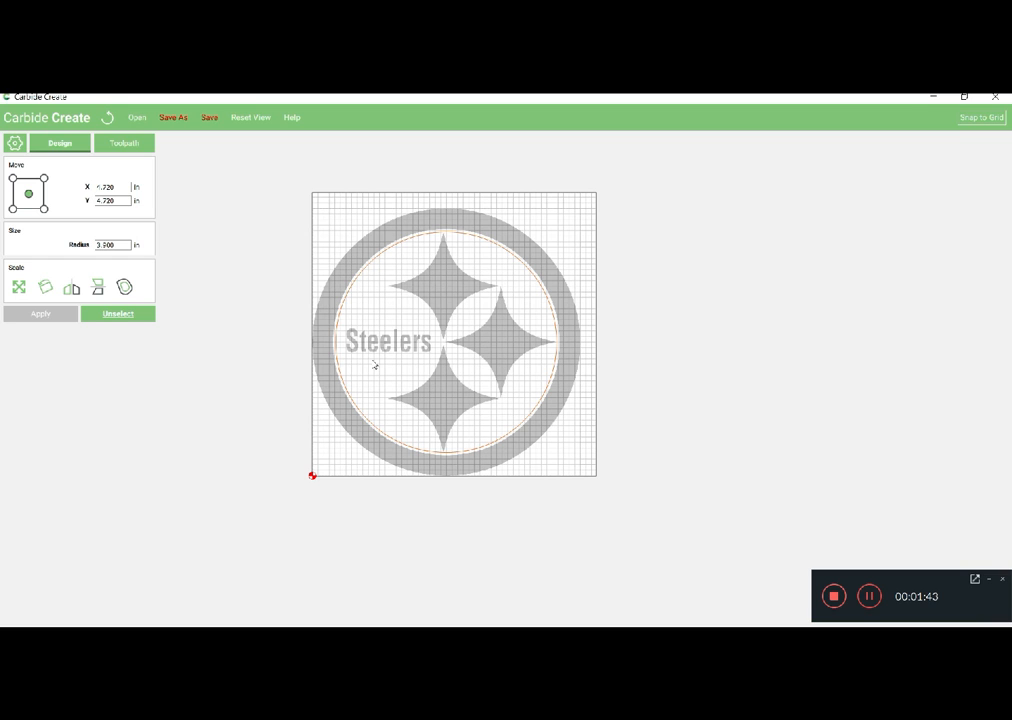
pyautogui.click(118, 314)
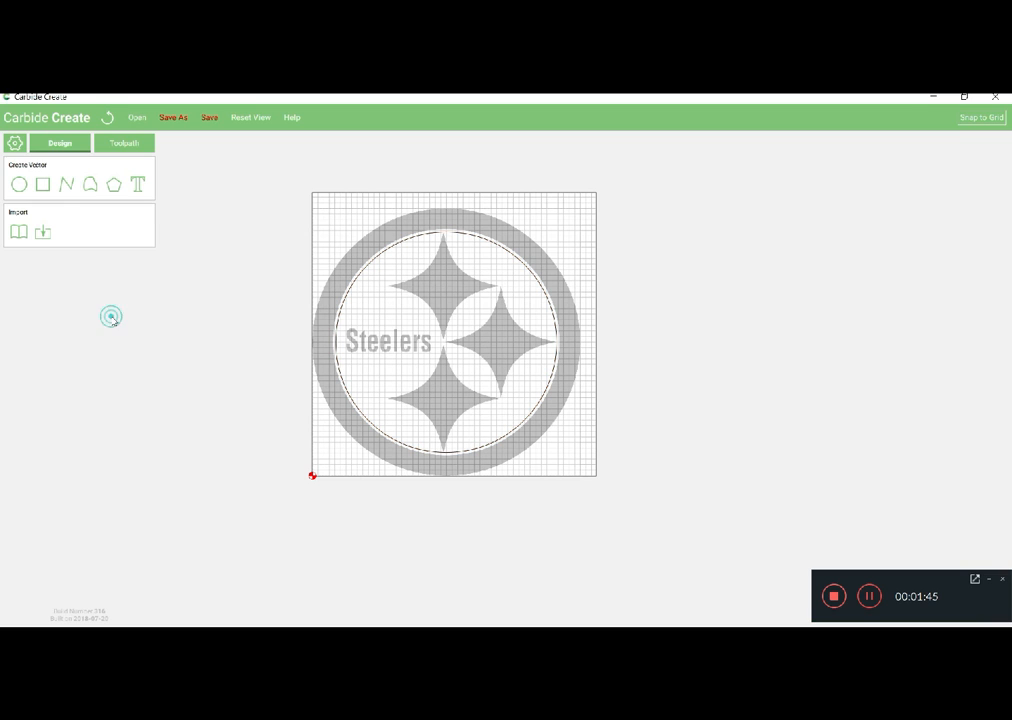
pyautogui.click(16, 145)
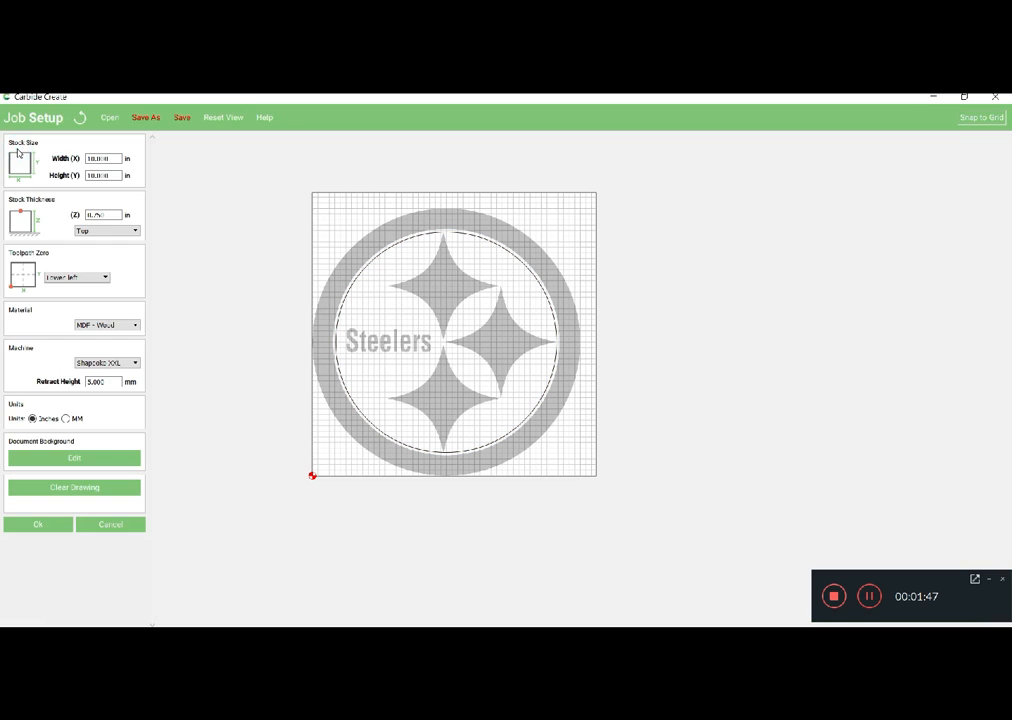
pyautogui.click(834, 597)
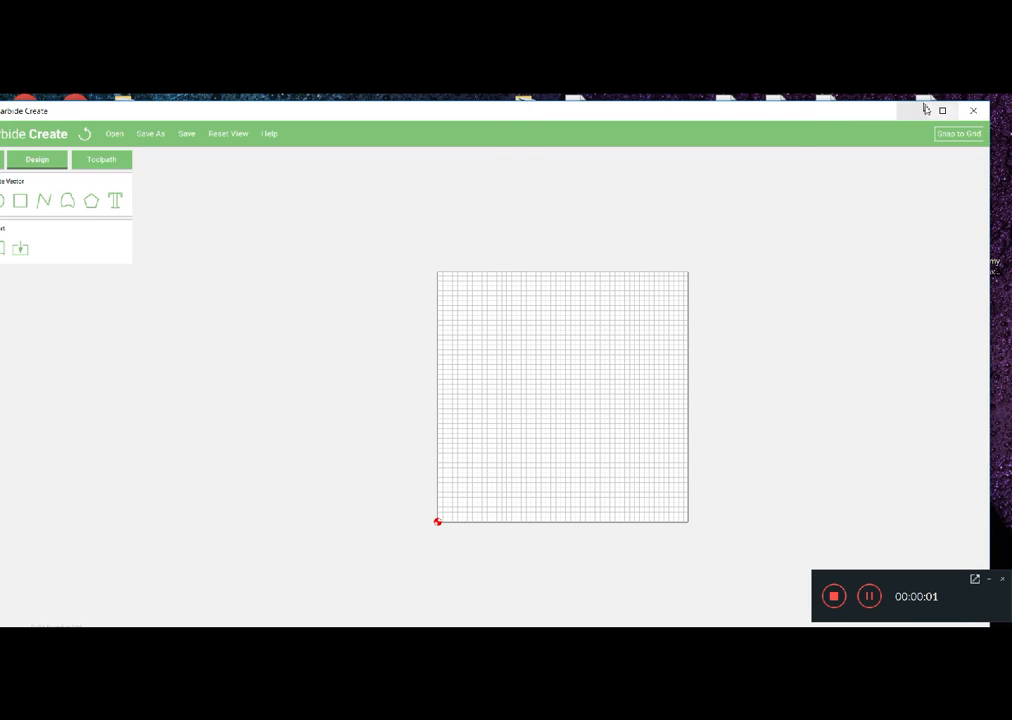
# - Maximize the window and, in the job setup, set the retract height to 5 mm with inches as the document units
pyautogui.click(942, 110)
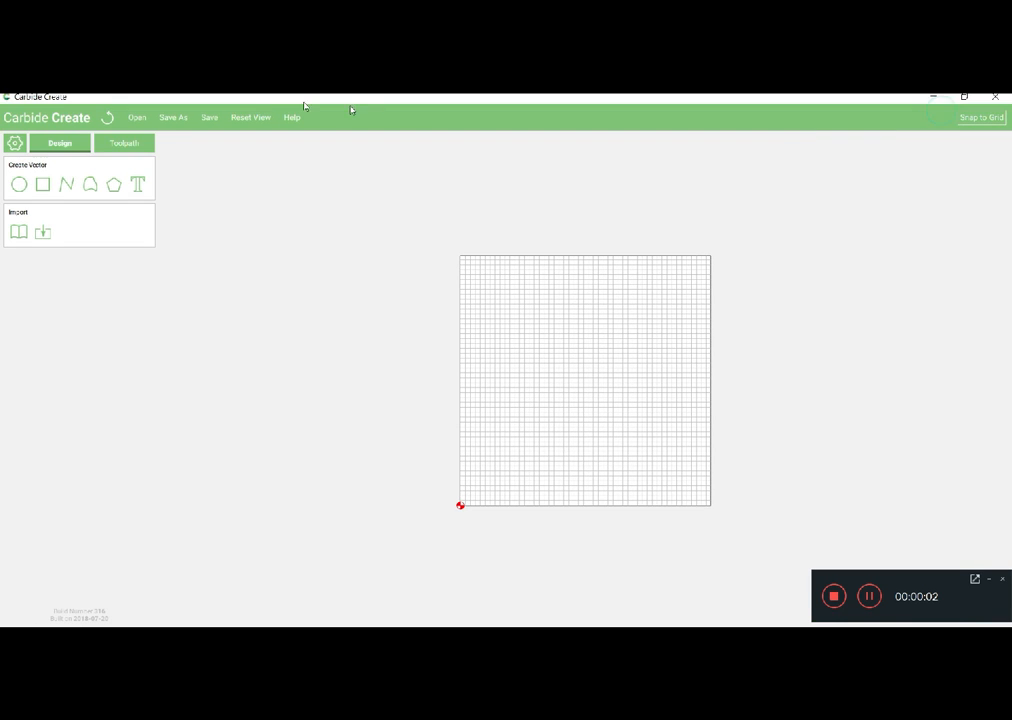
pyautogui.click(15, 145)
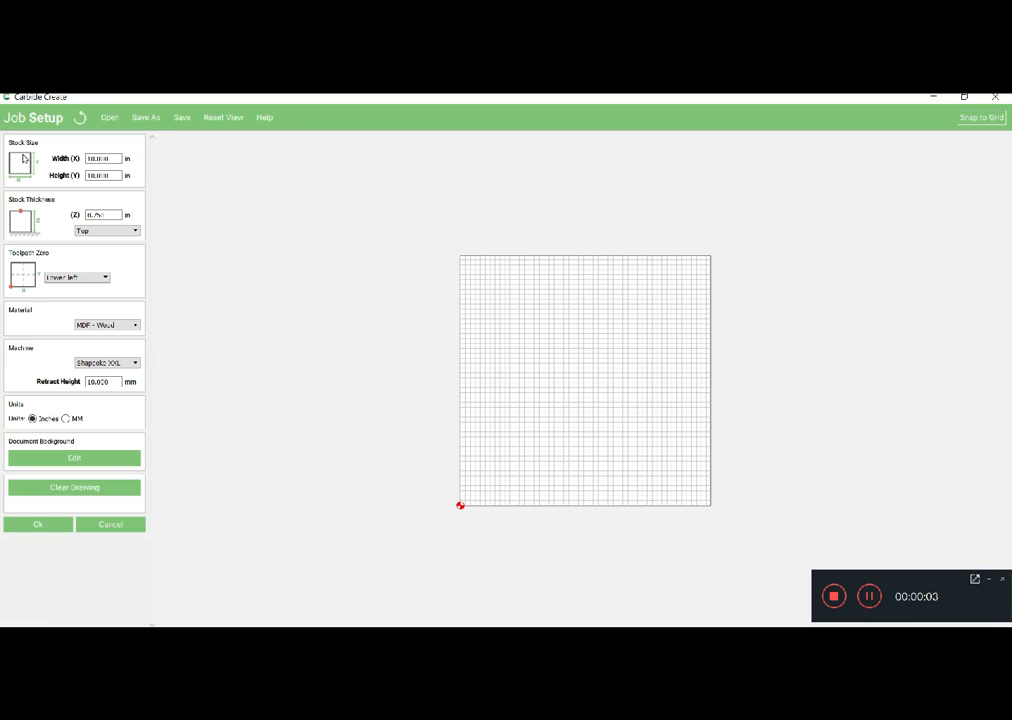
pyautogui.doubleClick(87, 382)
pyautogui.write('5')
pyautogui.click(66, 418)
pyautogui.click(33, 419)
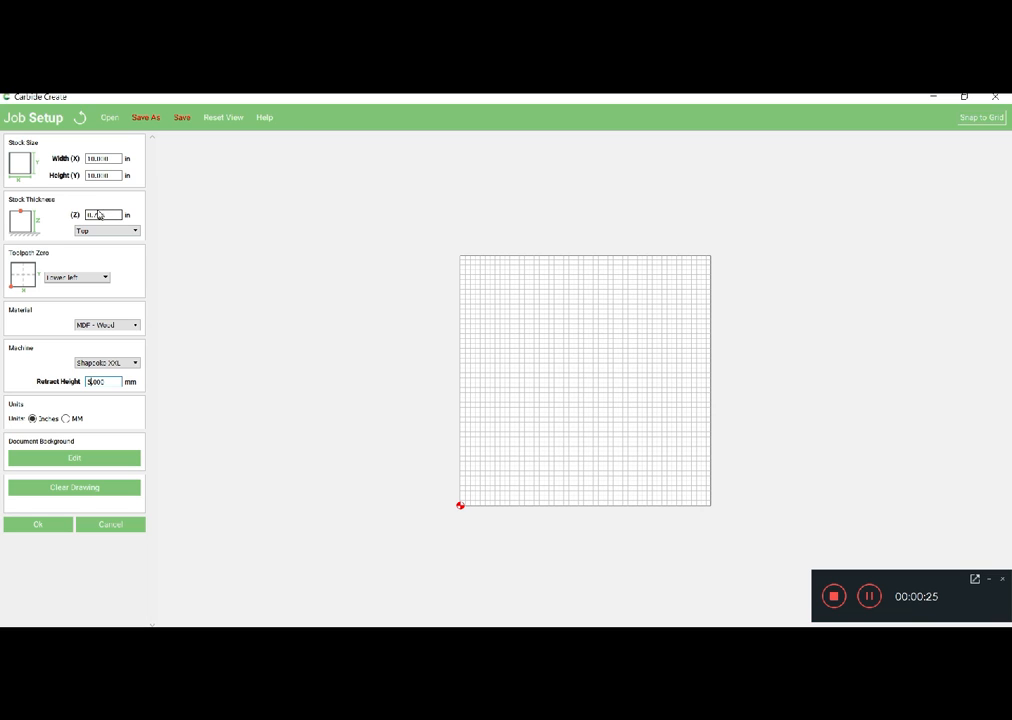
# - Check the available stock materials and apply the job setup to return to the design view
pyautogui.click(136, 327)
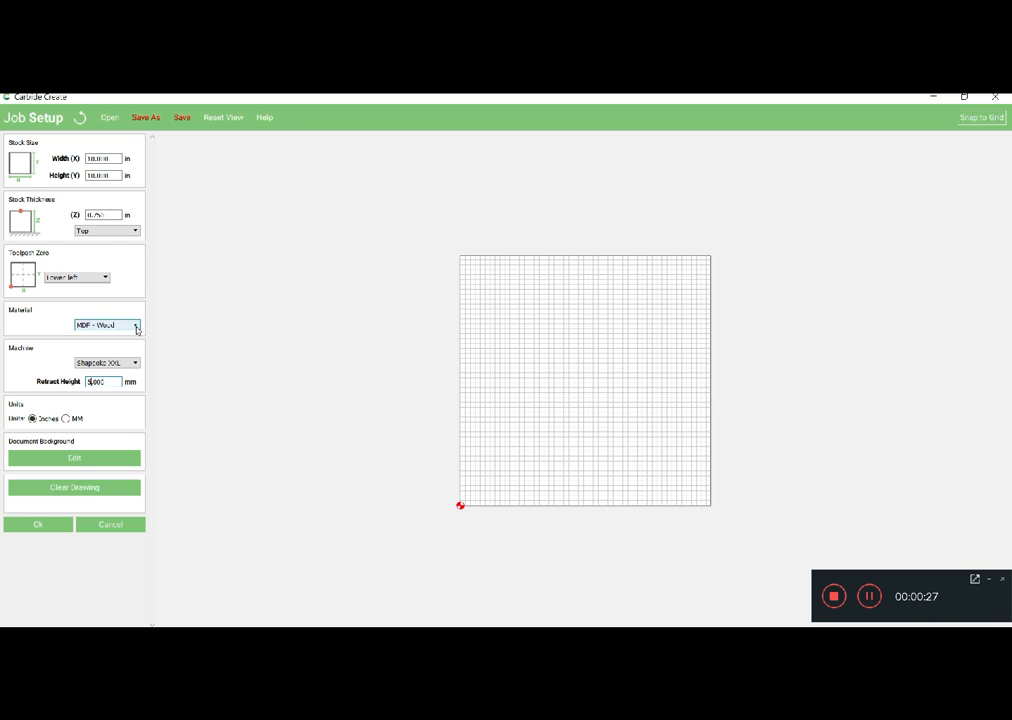
pyautogui.click(137, 328)
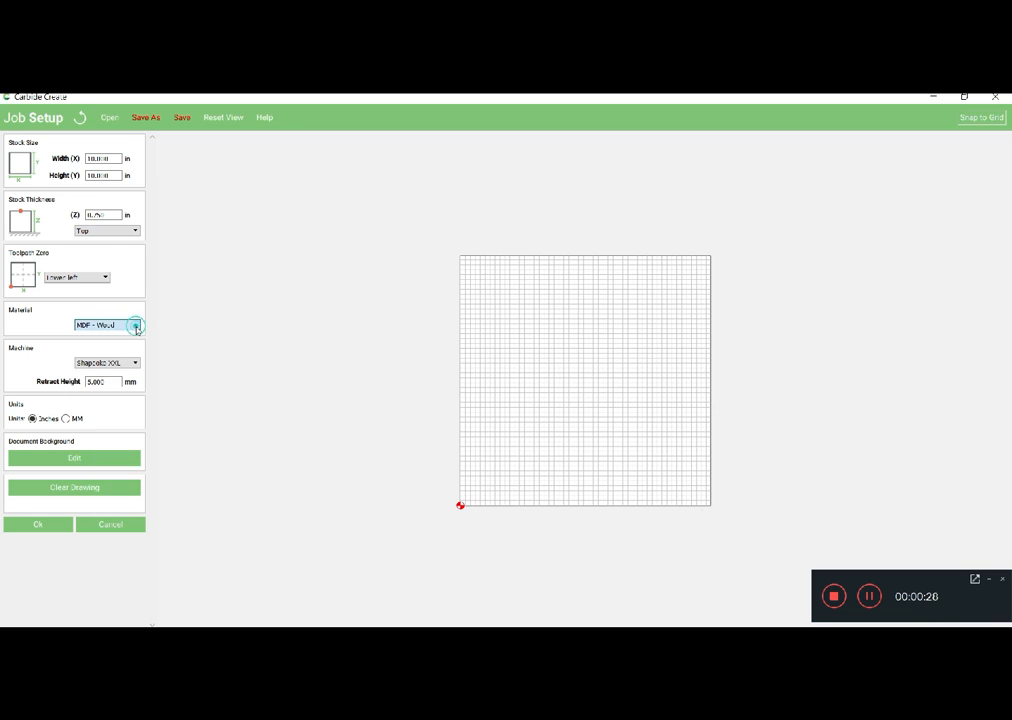
pyautogui.click(193, 285)
pyautogui.click(38, 525)
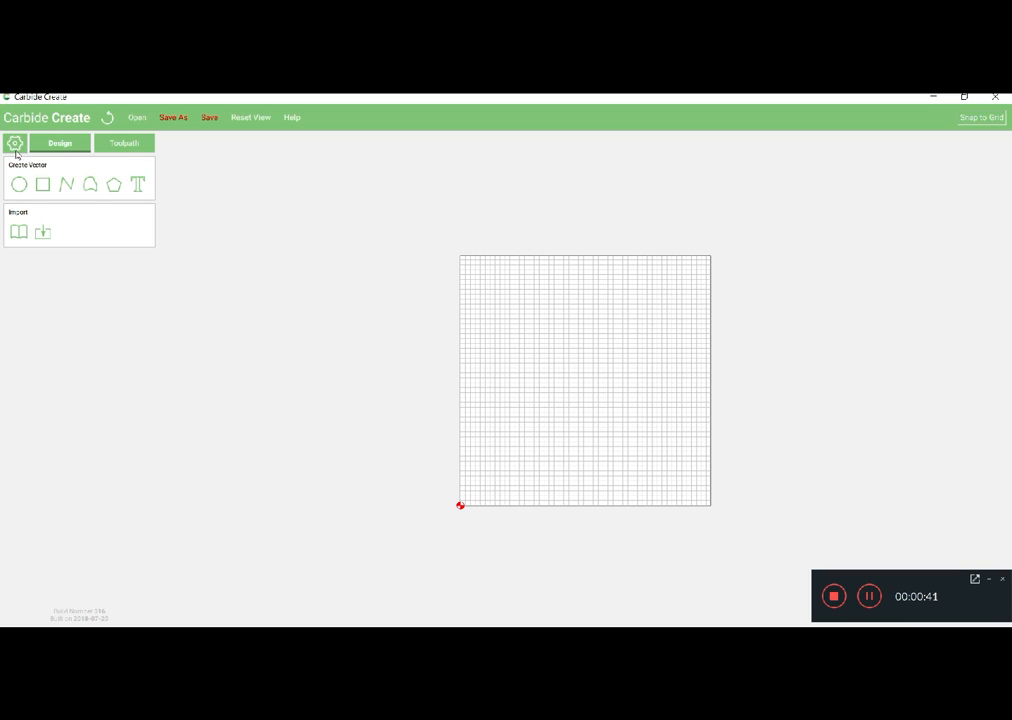
pyautogui.click(59, 145)
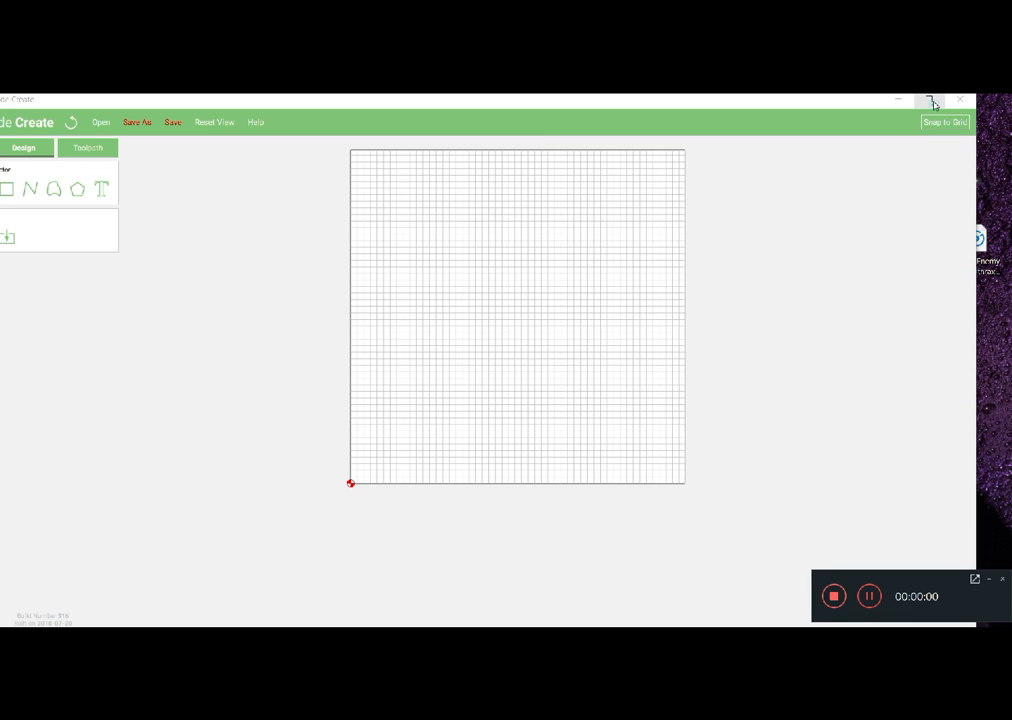
# - Maximize the window and draw a circle of about 4.81 in radius near the middle of the stock
pyautogui.click(930, 101)
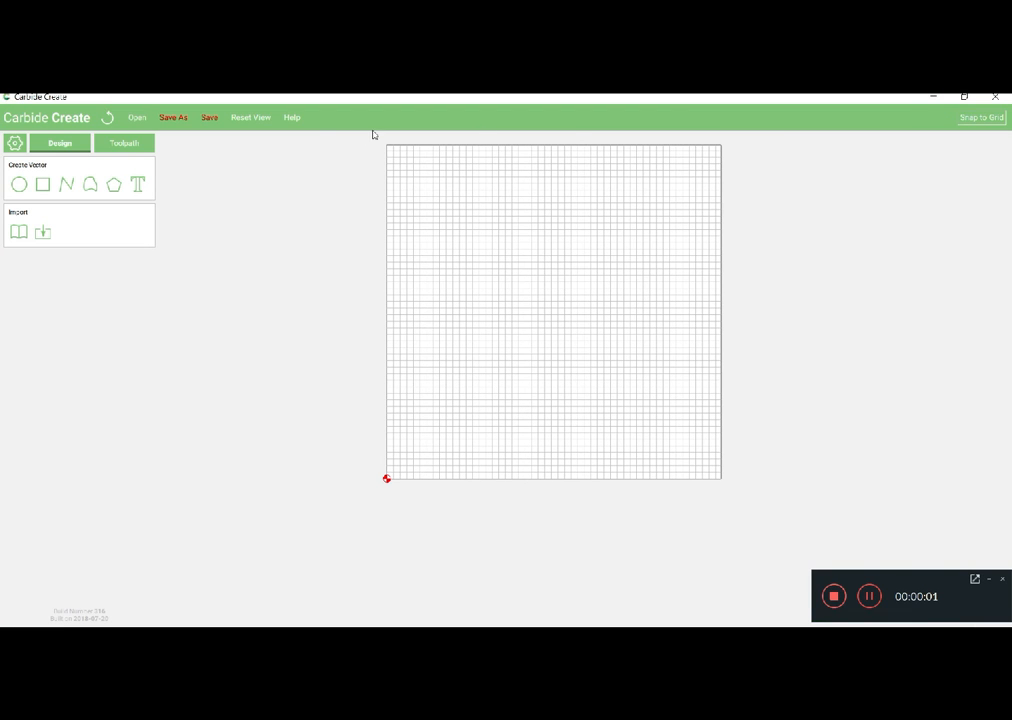
pyautogui.click(20, 186)
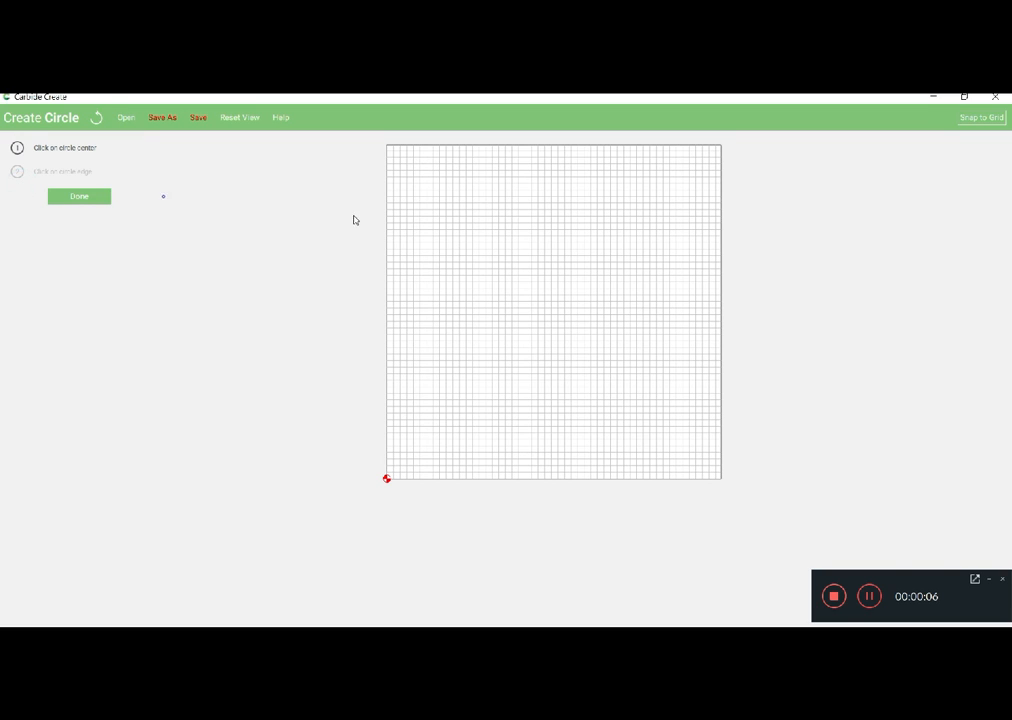
pyautogui.click(564, 311)
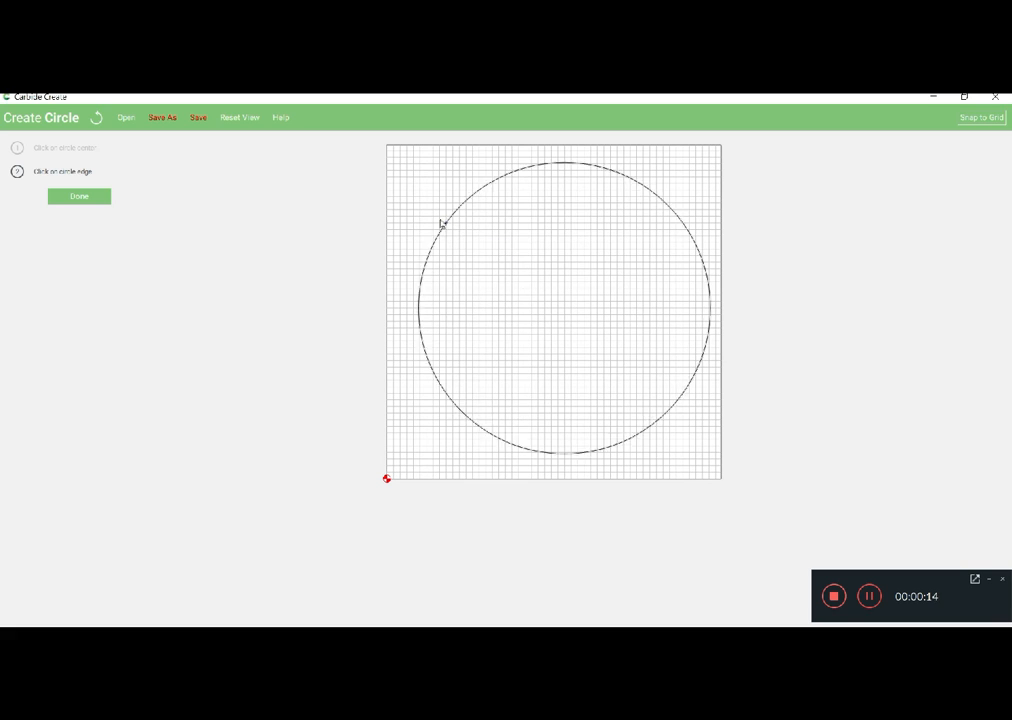
pyautogui.click(434, 222)
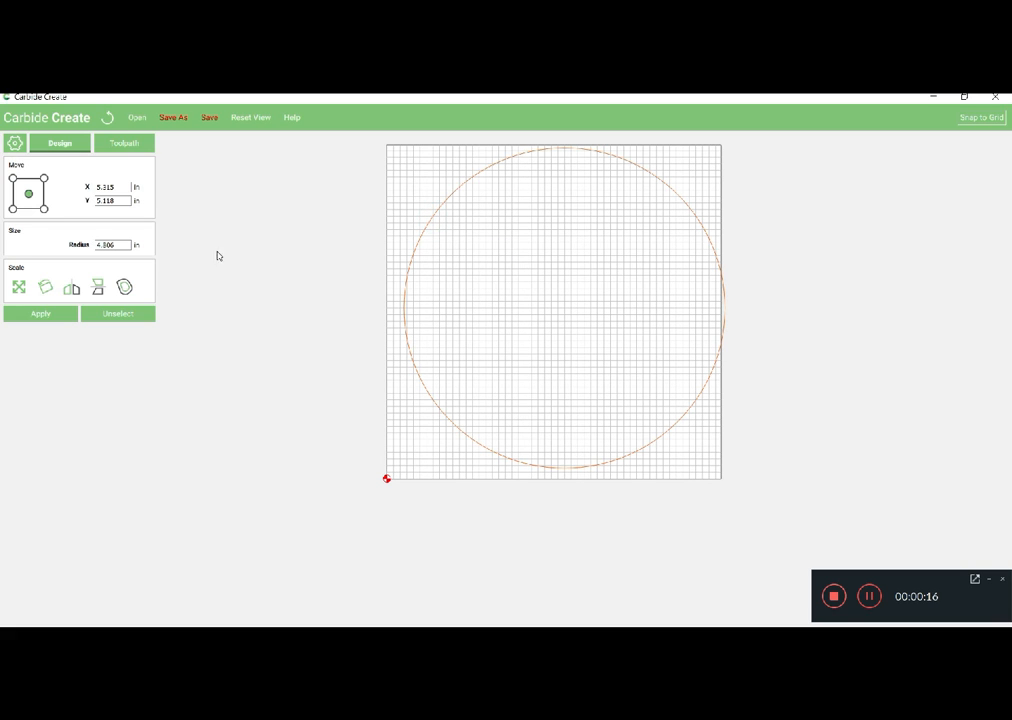
# - Set the circle's radius to 5 in and shift it to about X 4.98, Y 5.01 in so it fits the stock
pyautogui.moveTo(126, 245); pyautogui.dragTo(96, 245)
pyautogui.write('5')
pyautogui.click(41, 314)
pyautogui.moveTo(409, 263); pyautogui.dragTo(395, 264)
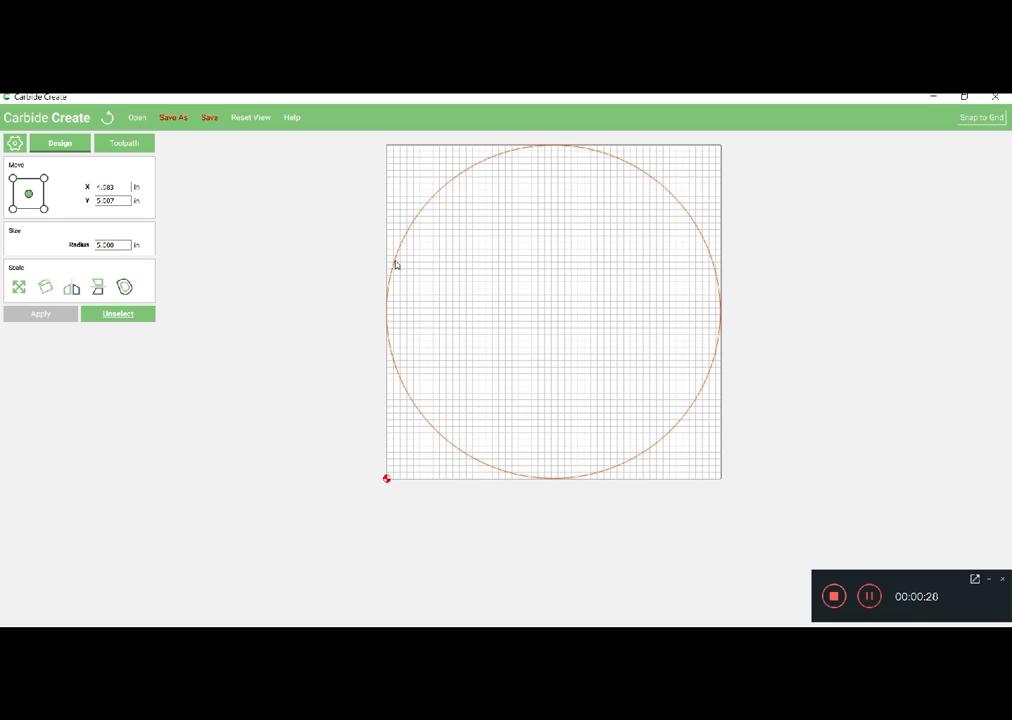
# - Place the circle's centre exactly at X 5, Y 5 in and deselect it
pyautogui.scroll(1, 395, 264)
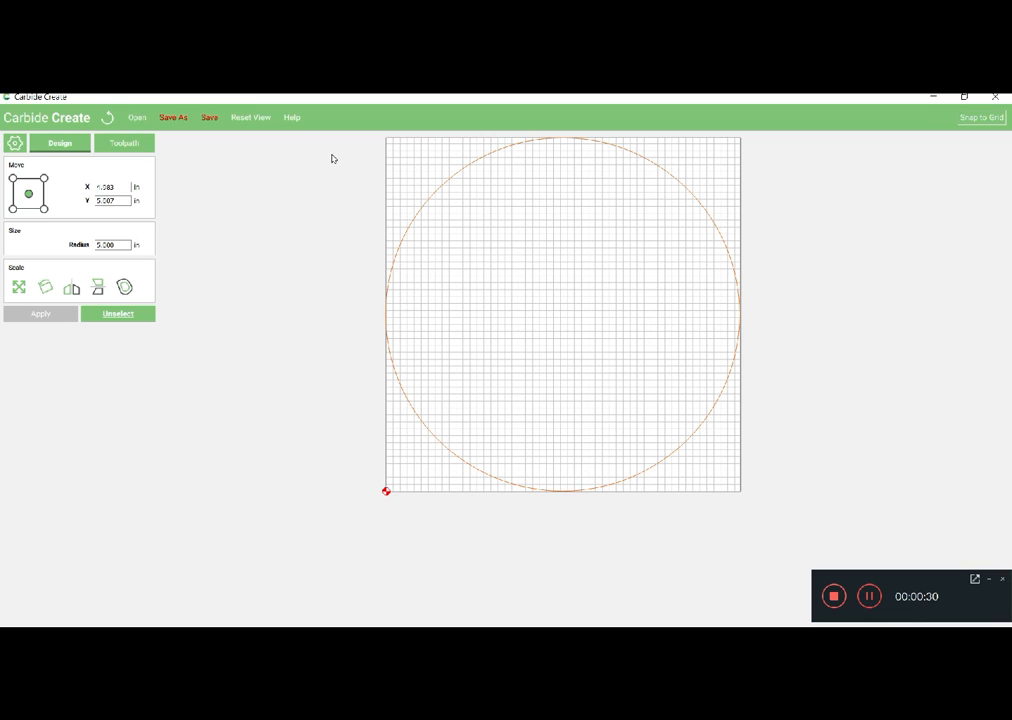
pyautogui.moveTo(299, 139); pyautogui.dragTo(815, 527)
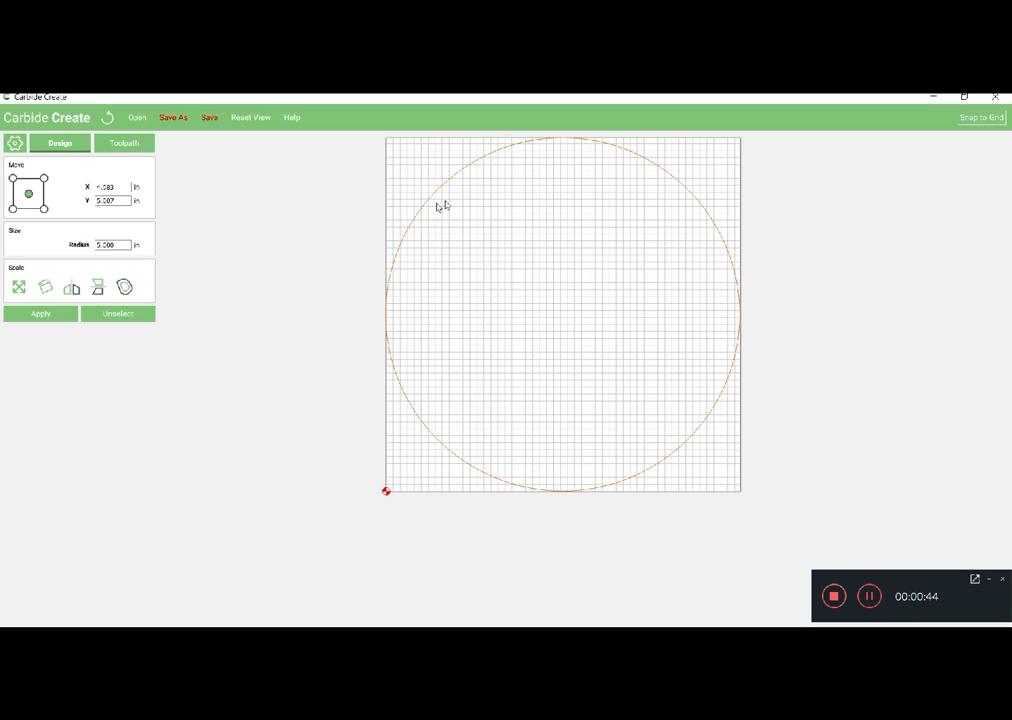
pyautogui.moveTo(122, 187); pyautogui.dragTo(86, 187)
pyautogui.write('5')
pyautogui.press('Tab')
pyautogui.write('5')
pyautogui.click(36, 315)
pyautogui.click(244, 278)
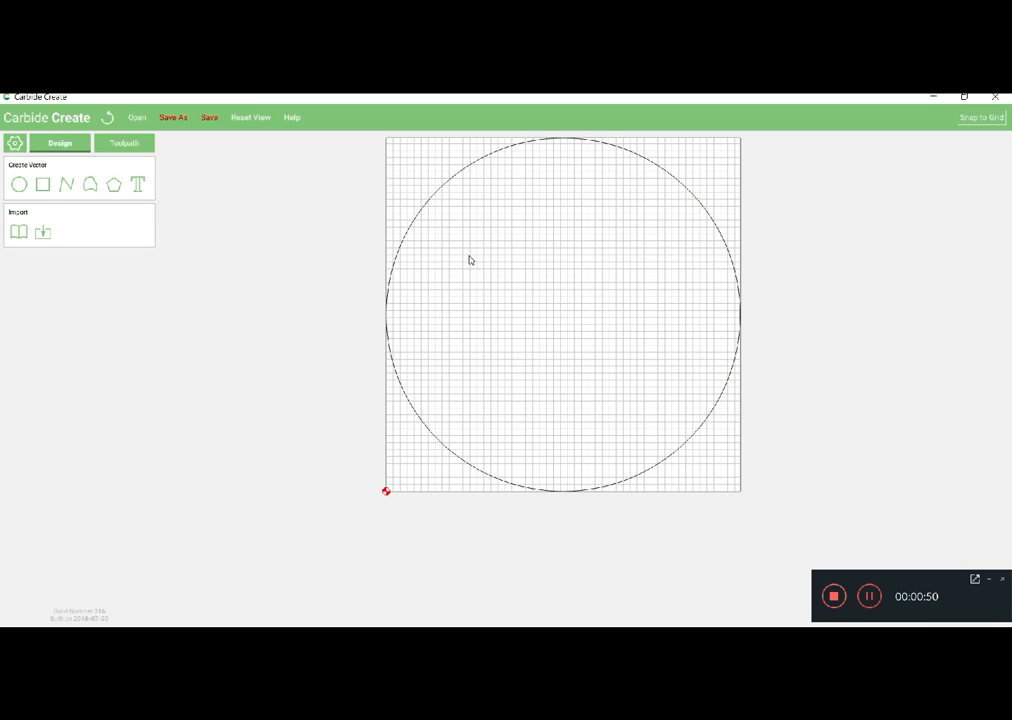
# - Select the circle and examine up close how its edges meet the sides of the stock
pyautogui.moveTo(363, 138); pyautogui.dragTo(900, 525)
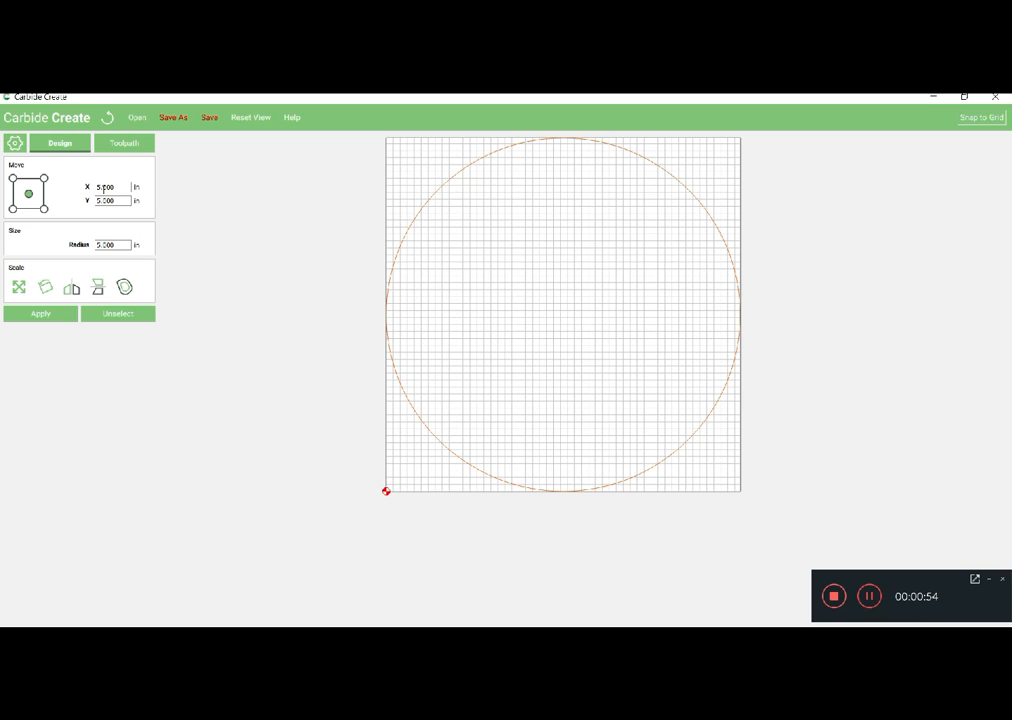
pyautogui.scroll(2, 496, 288)
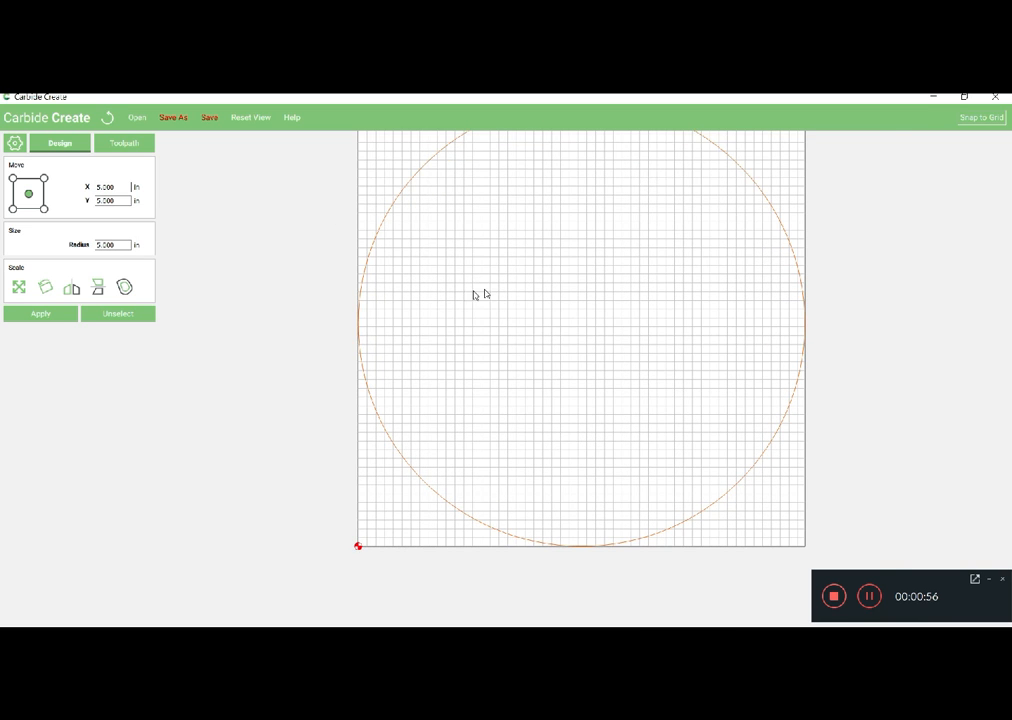
pyautogui.scroll(5, 411, 305)
pyautogui.scroll(3, 329, 342)
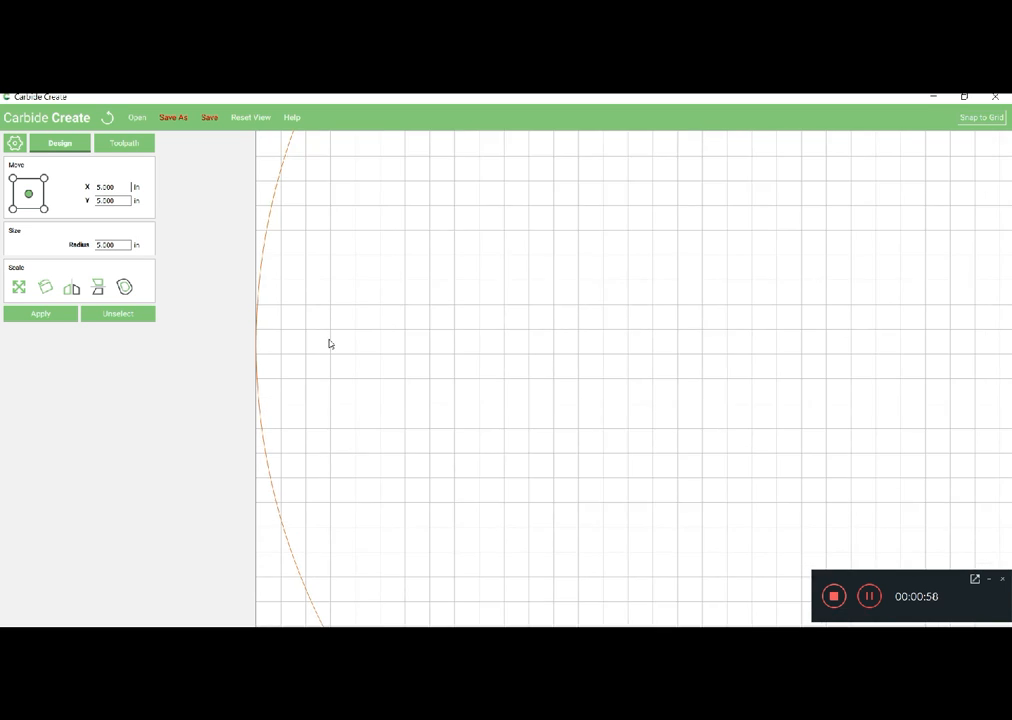
pyautogui.moveTo(320, 357); pyautogui.dragTo(460, 376, button='middle')
pyautogui.moveTo(366, 383); pyautogui.dragTo(161, 390, button='middle')
pyautogui.moveTo(702, 418); pyautogui.dragTo(207, 357, button='middle')
pyautogui.moveTo(539, 392); pyautogui.dragTo(409, 375, button='middle')
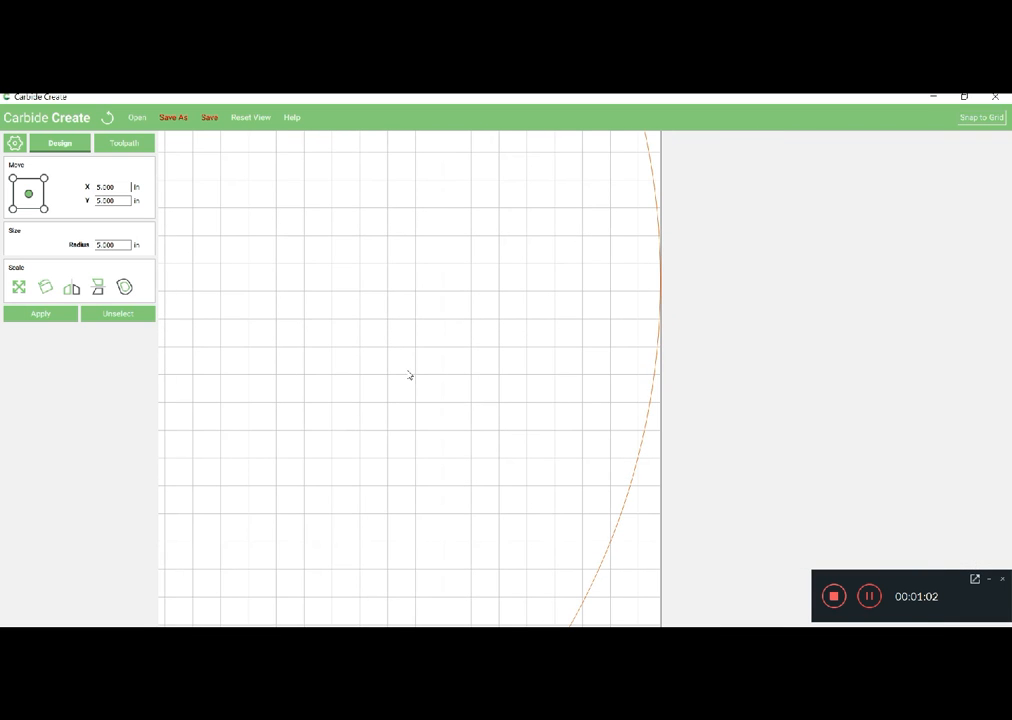
pyautogui.moveTo(380, 285); pyautogui.dragTo(530, 480, button='middle')
pyautogui.moveTo(447, 333); pyautogui.dragTo(574, 529, button='middle')
pyautogui.moveTo(491, 308); pyautogui.dragTo(599, 386, button='middle')
pyautogui.moveTo(580, 439); pyautogui.dragTo(549, 168, button='middle')
pyautogui.scroll(-5, 553, 316)
pyautogui.moveTo(553, 407)
pyautogui.mouseDown(button='middle')
pyautogui.moveTo(537, 279)
pyautogui.moveTo(542, 411)
pyautogui.mouseUp(button='middle')
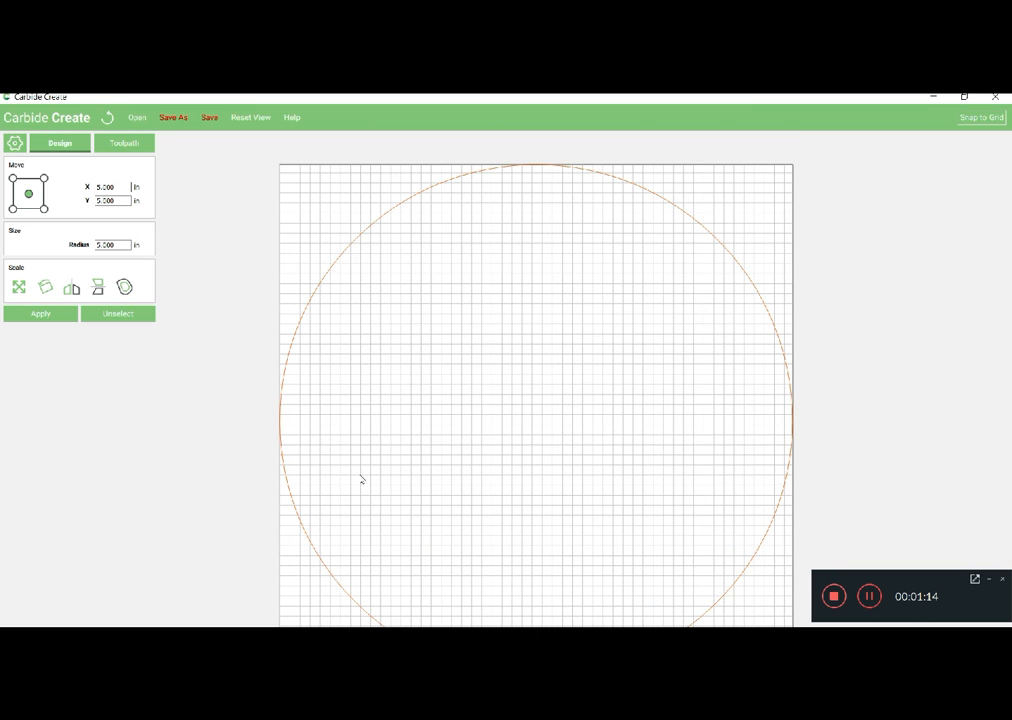
# - Set the circle's radius to 4 in
pyautogui.doubleClick(103, 244)
pyautogui.write('4.000')
pyautogui.click(31, 320)
pyautogui.scroll(-2, 612, 440)
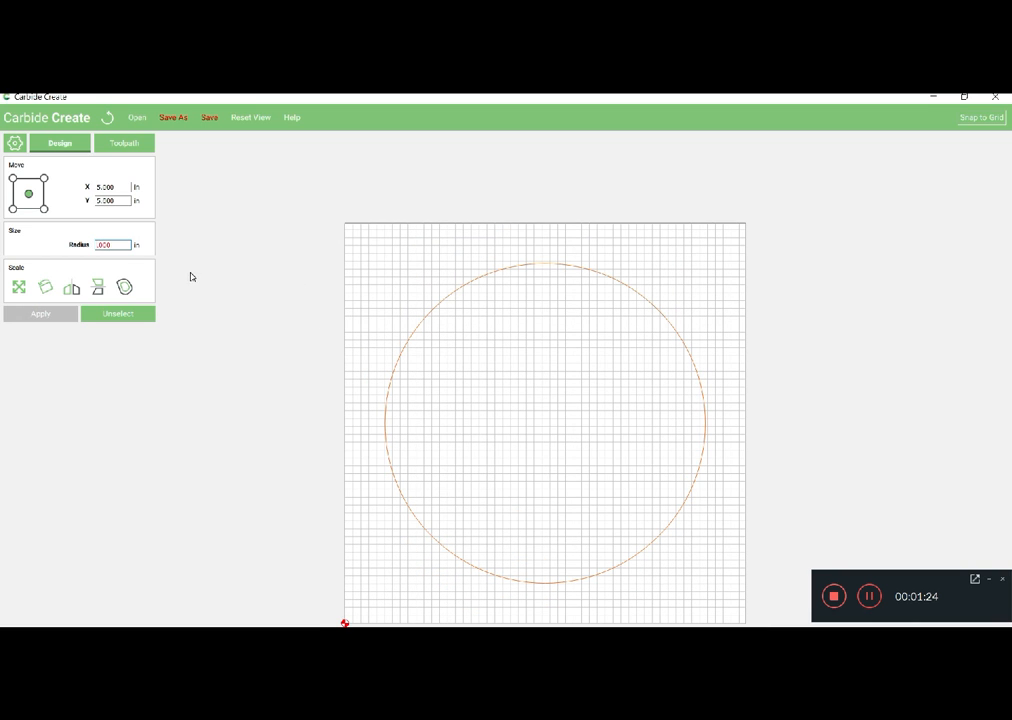
# - Set the circle's radius back to 5 in, check its centre coordinates and deselect it
pyautogui.write('5')
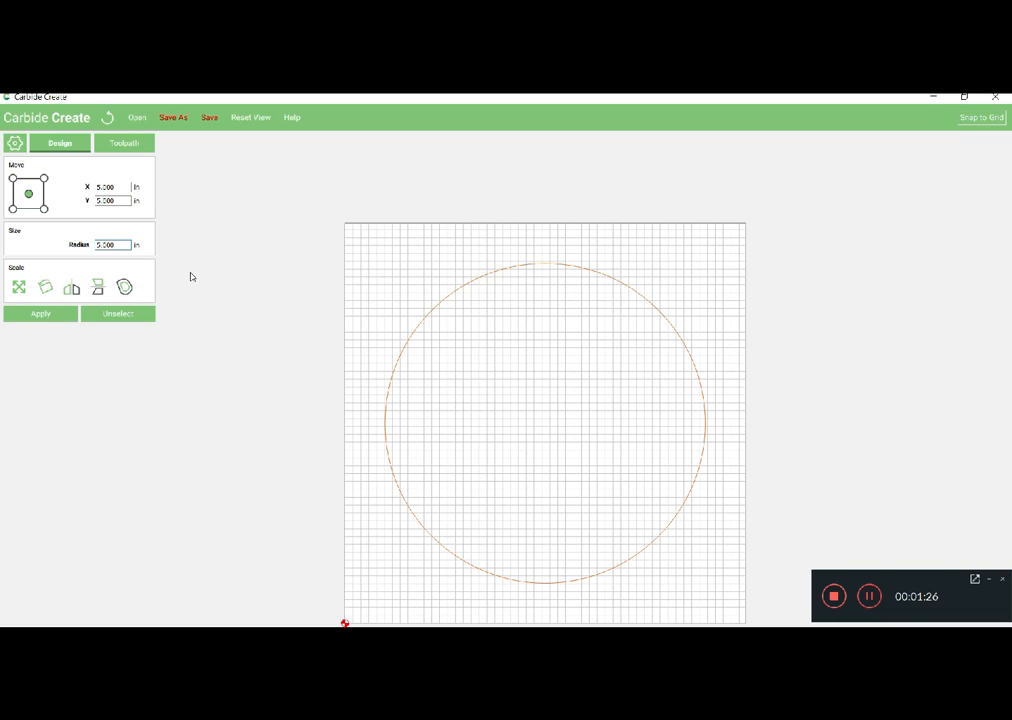
pyautogui.click(55, 316)
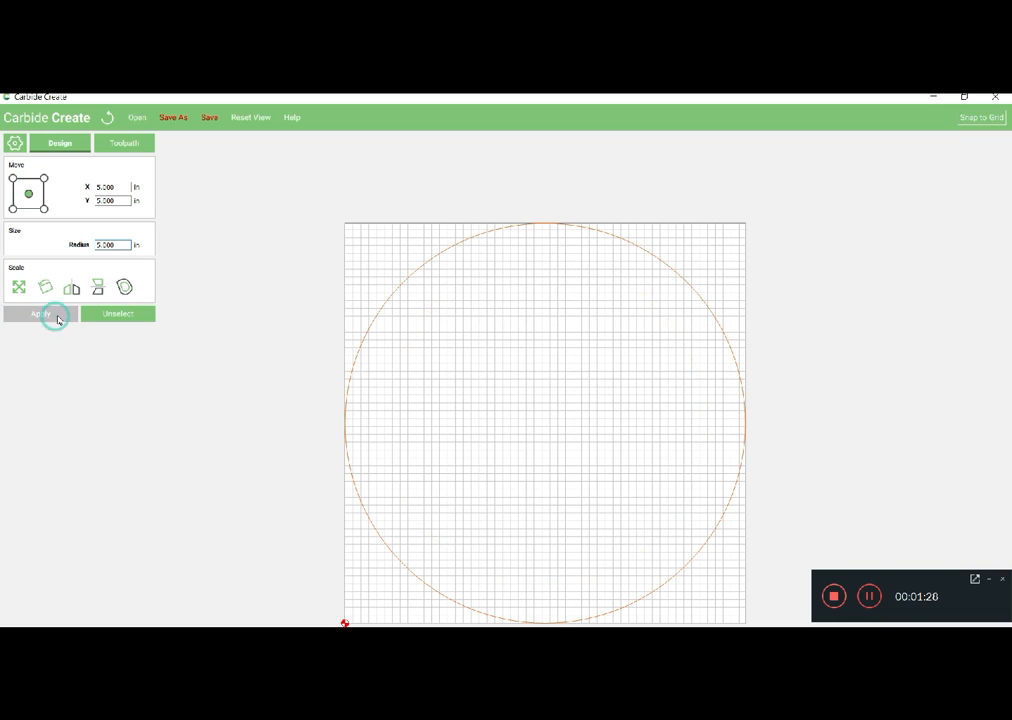
pyautogui.click(113, 200)
pyautogui.moveTo(117, 186); pyautogui.dragTo(96, 188)
pyautogui.click(100, 314)
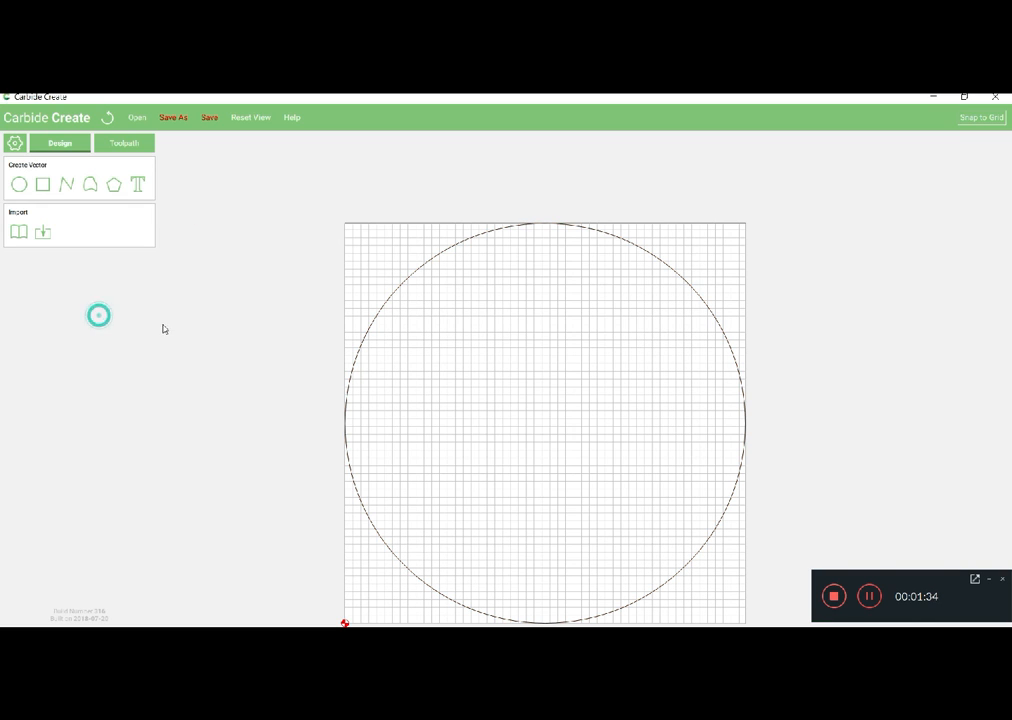
# - Add a text object inside the circle near its centre and set its font to Calibri - Bold Italic
pyautogui.click(139, 185)
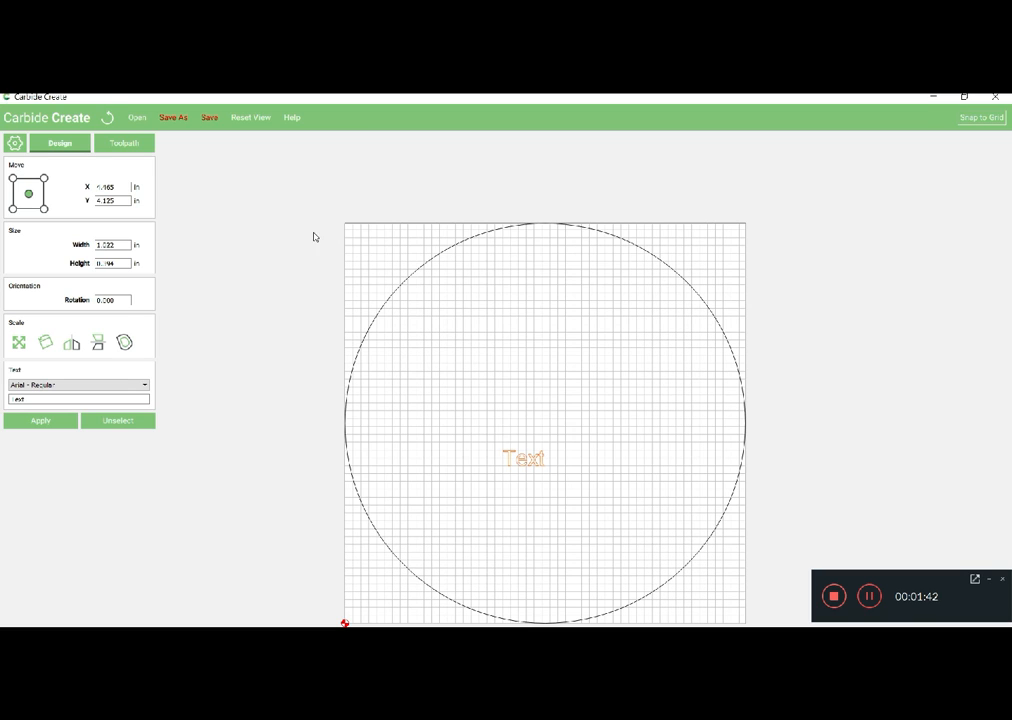
pyautogui.click(45, 399)
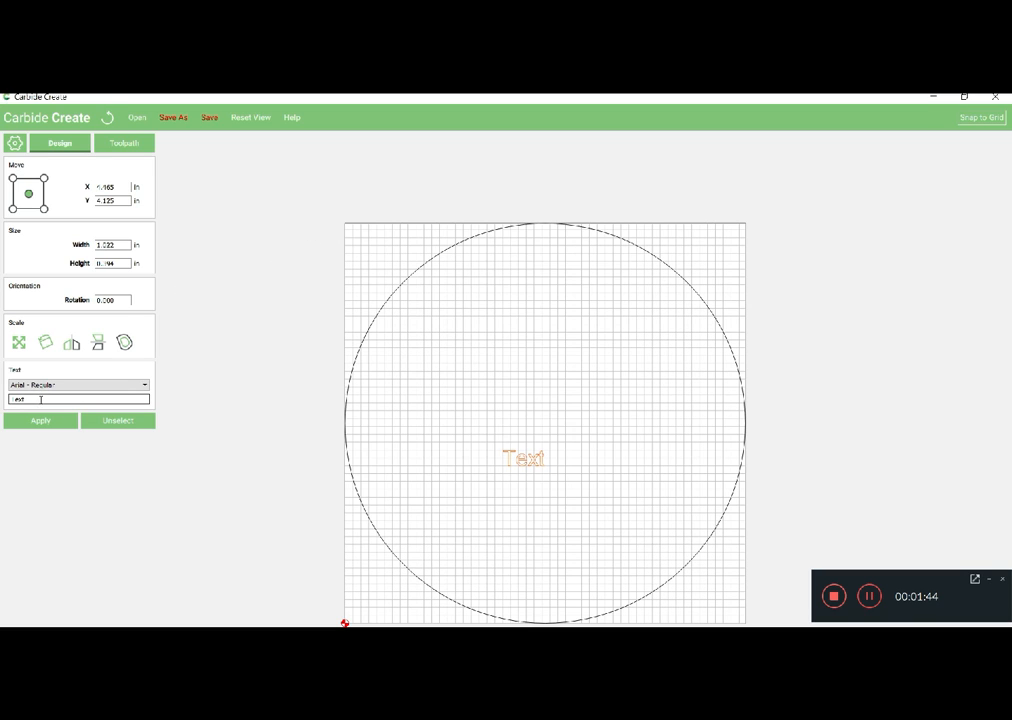
pyautogui.click(120, 385)
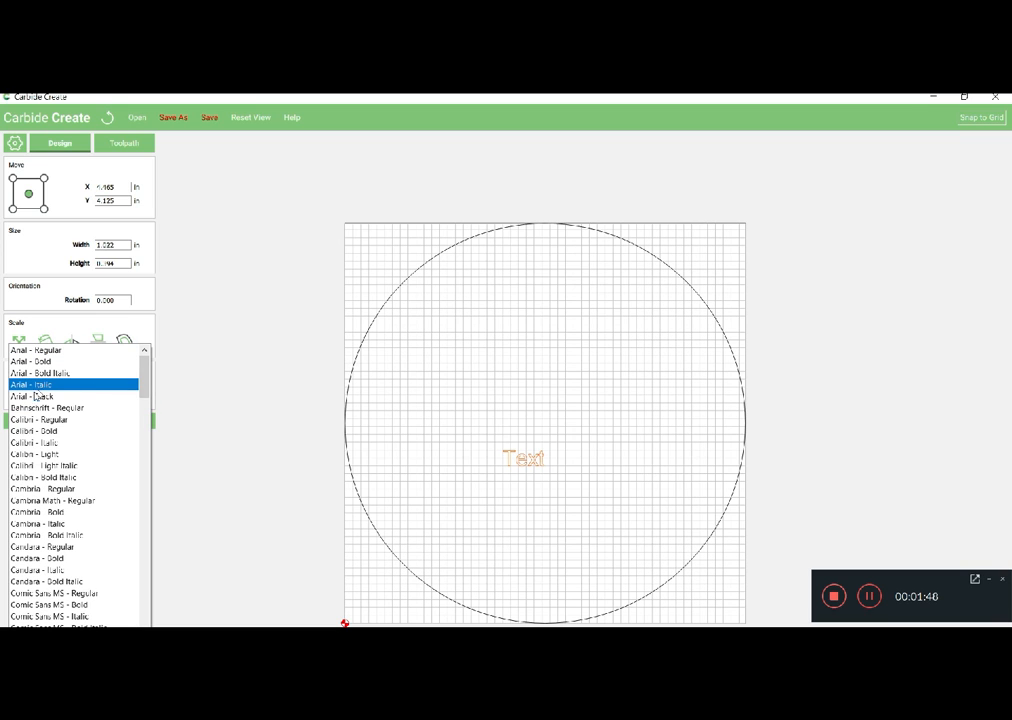
pyautogui.click(62, 478)
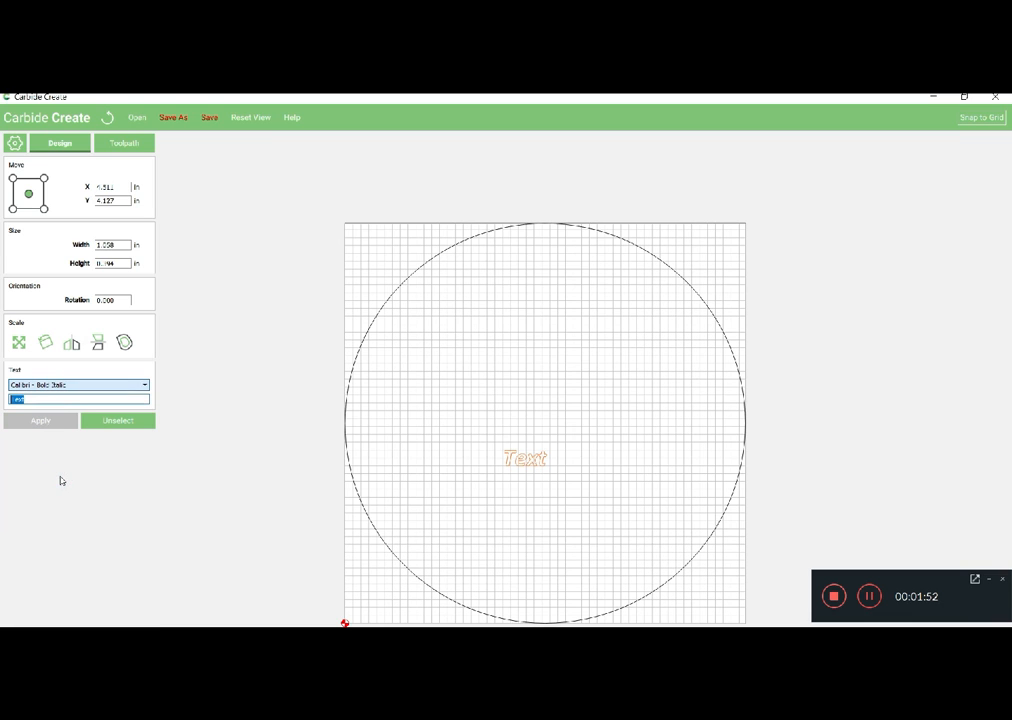
# - Change the text's font to Georgia - Bold
pyautogui.click(145, 388)
pyautogui.scroll(-2, 72, 454)
pyautogui.scroll(-2, 68, 477)
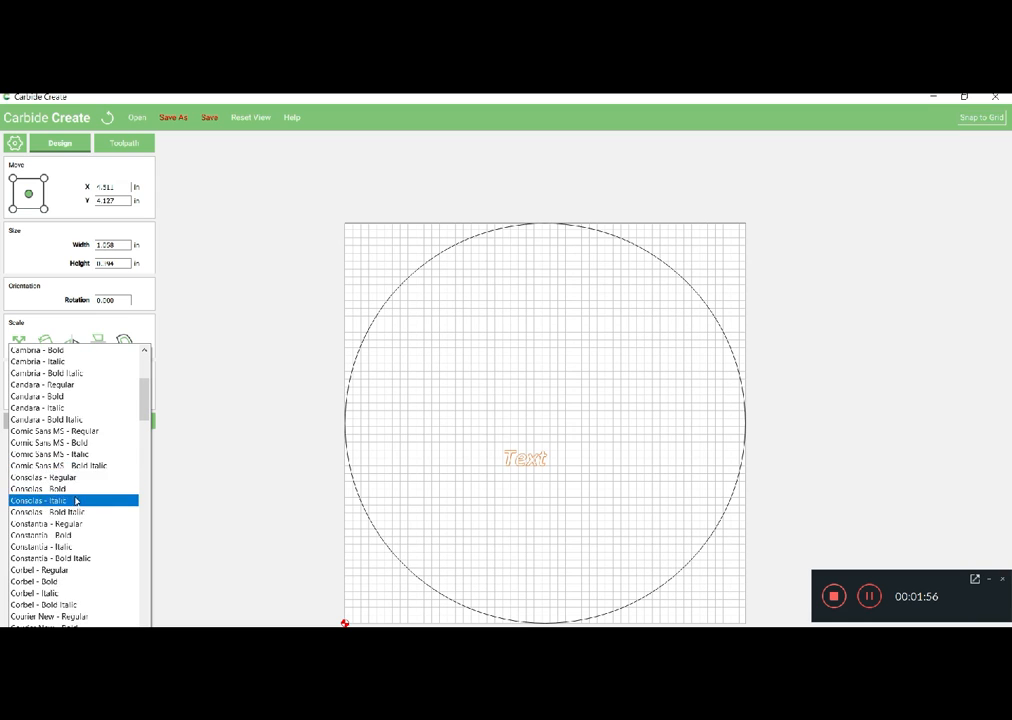
pyautogui.scroll(-3, 68, 510)
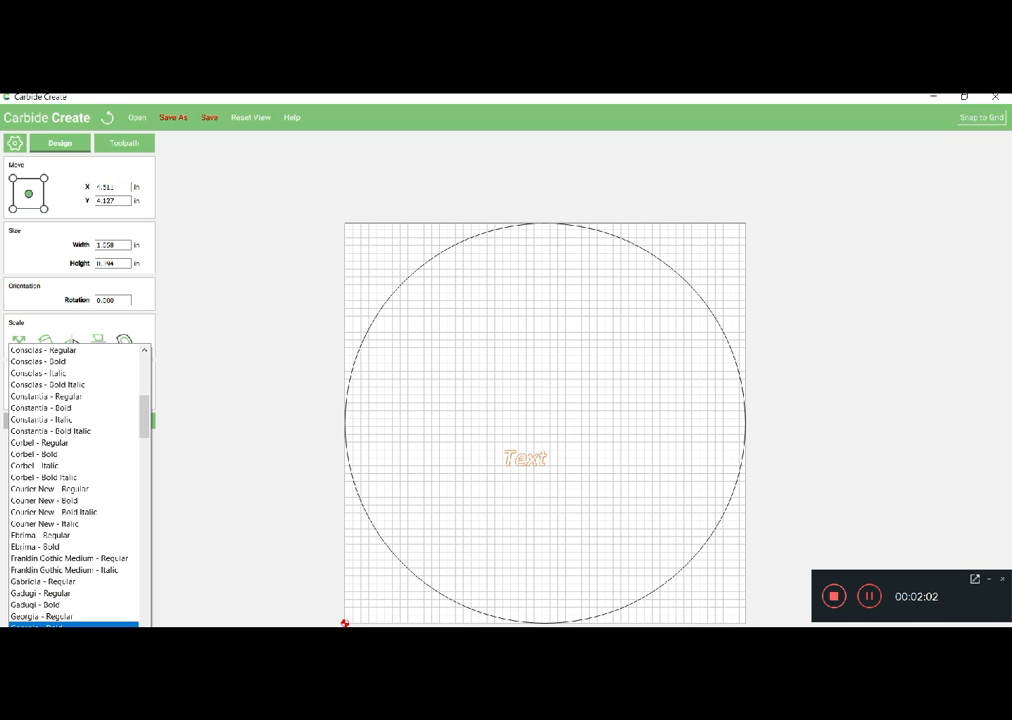
pyautogui.click(42, 624)
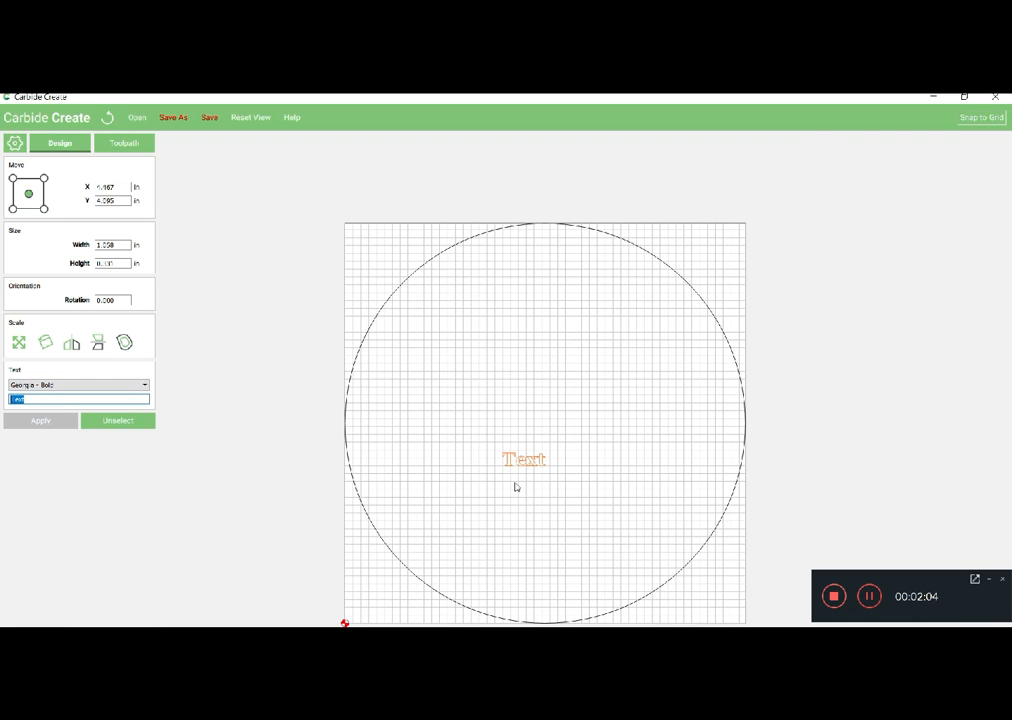
# - Set the text's width to 4 in, letting its height scale in proportion
pyautogui.scroll(2, 515, 487)
pyautogui.scroll(-2, 515, 487)
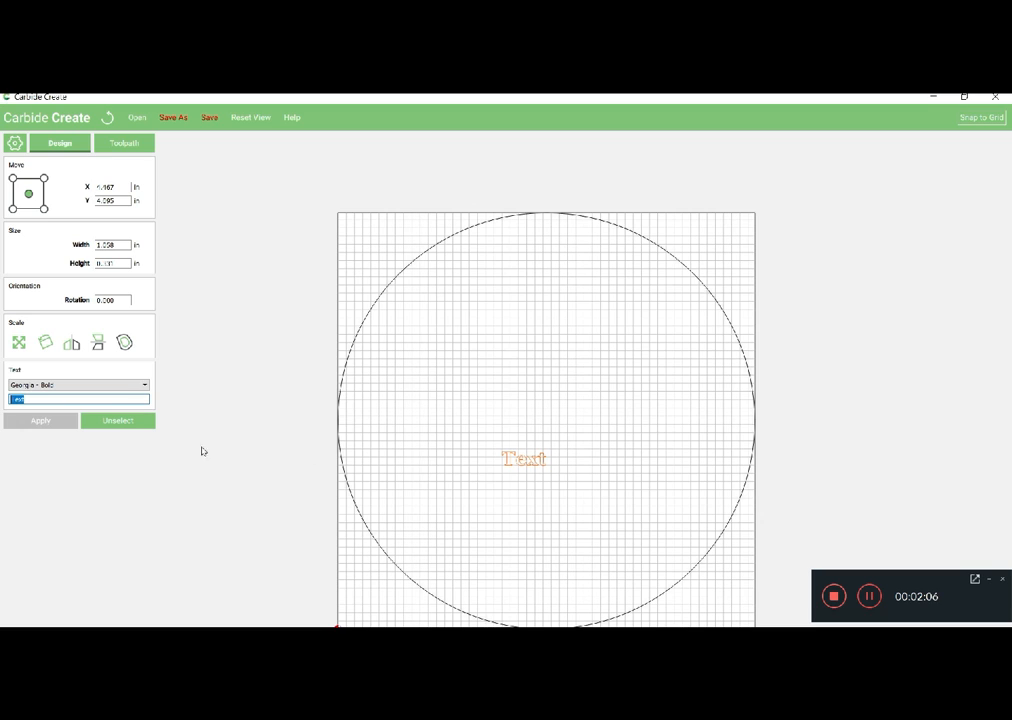
pyautogui.moveTo(119, 245); pyautogui.dragTo(97, 246)
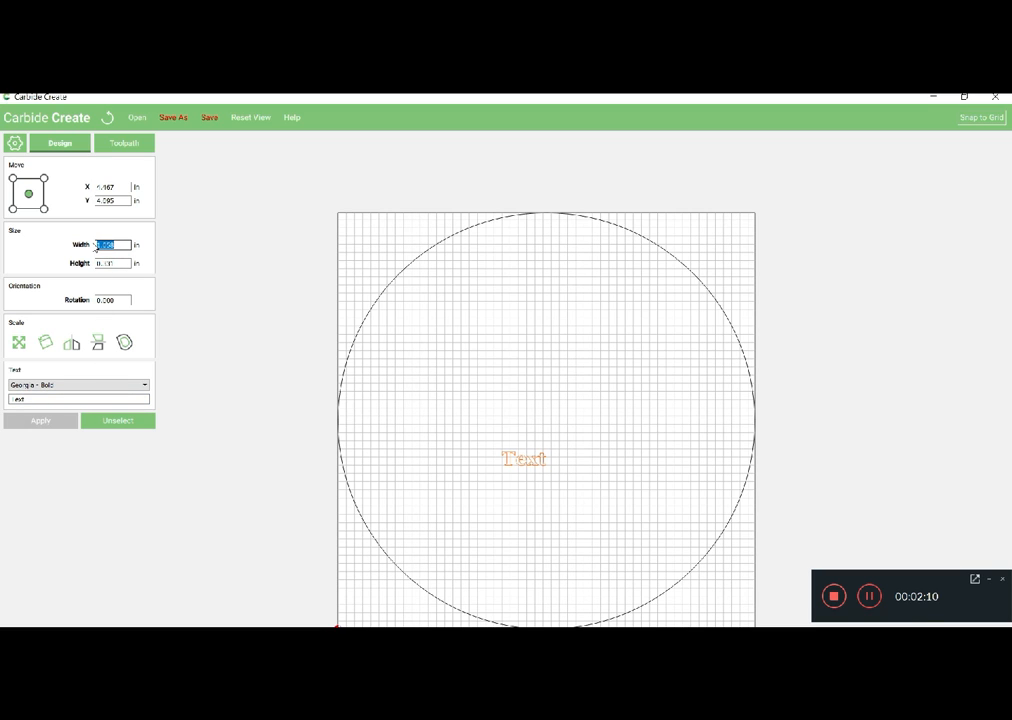
pyautogui.write('1.059')
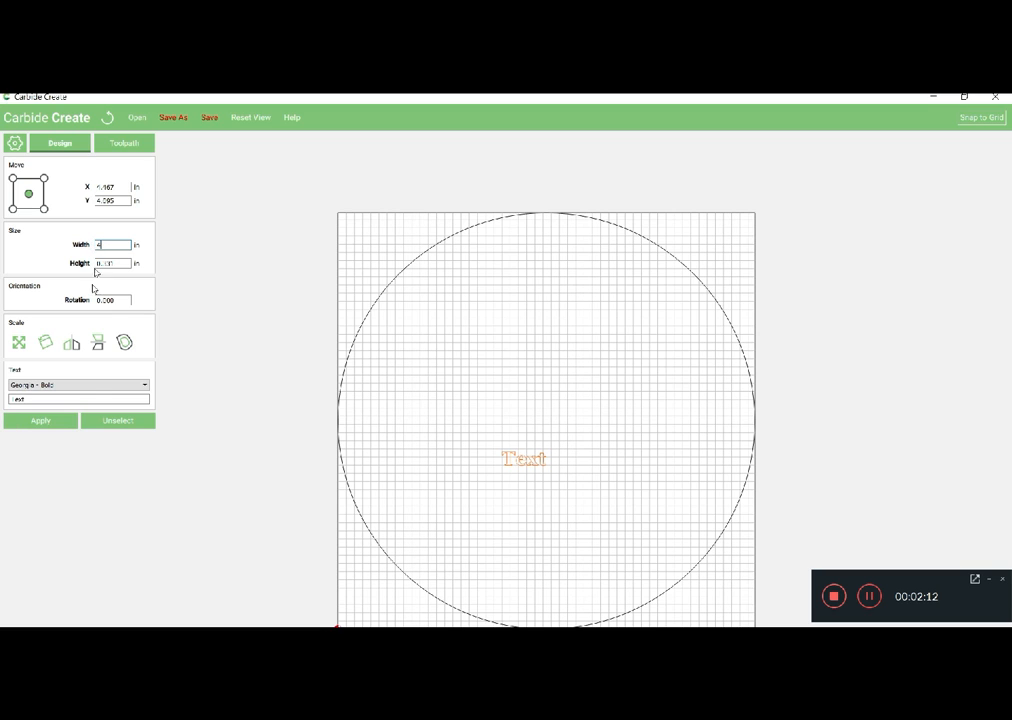
pyautogui.click(45, 421)
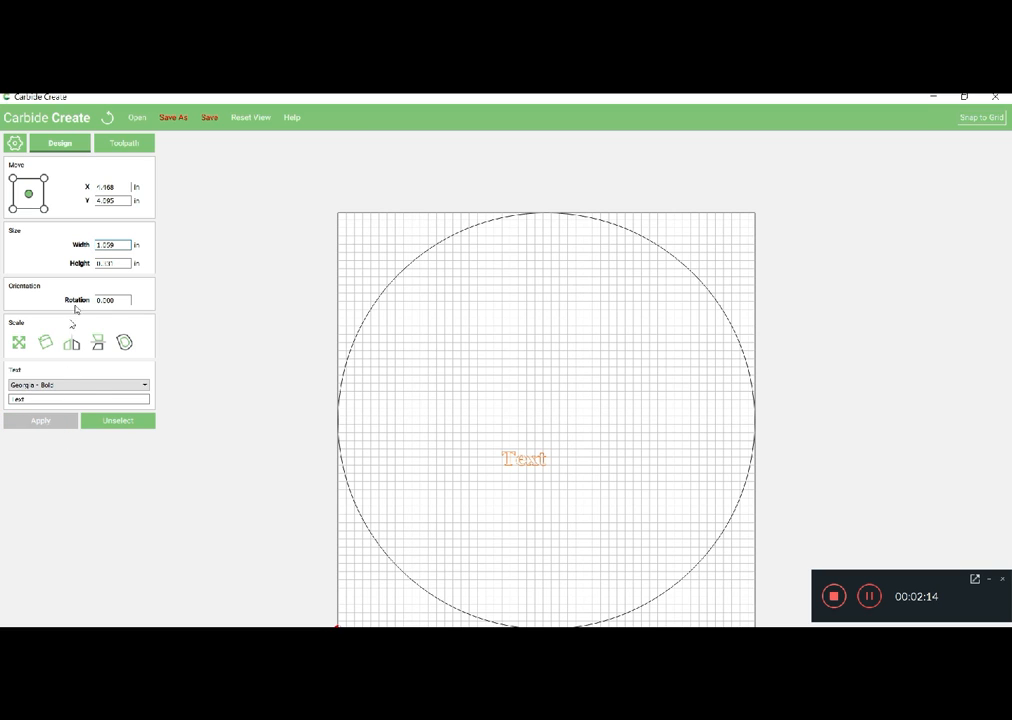
pyautogui.doubleClick(108, 263)
pyautogui.doubleClick(126, 246)
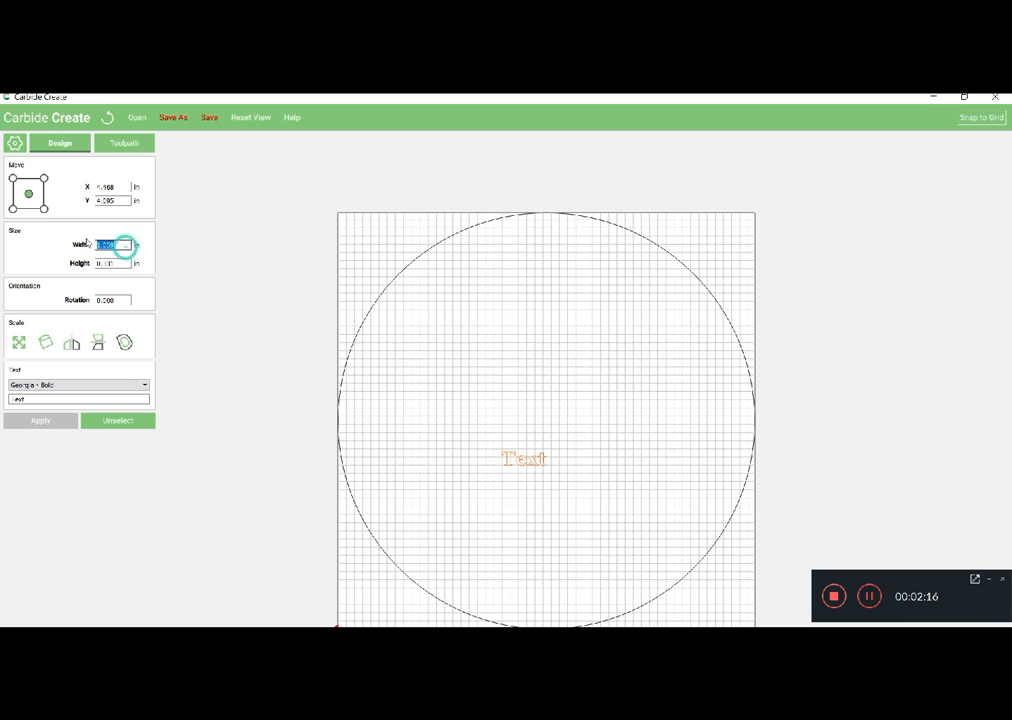
pyautogui.write('4')
pyautogui.click(45, 421)
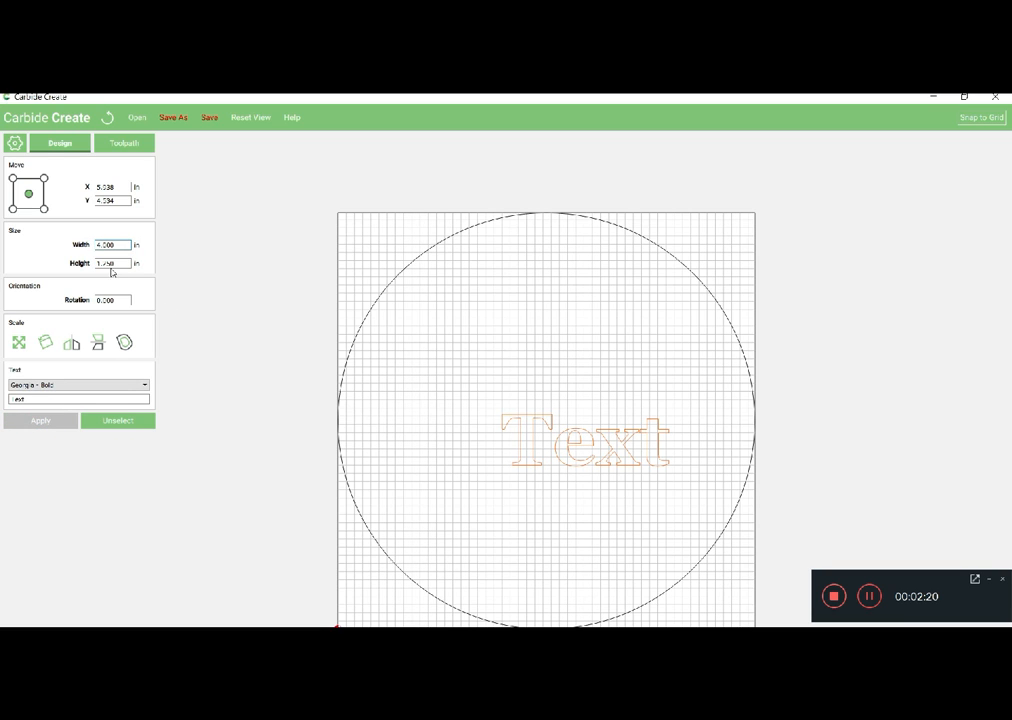
# - Enlarge the text to a width of 5 in
pyautogui.moveTo(124, 245); pyautogui.dragTo(77, 247)
pyautogui.write('5')
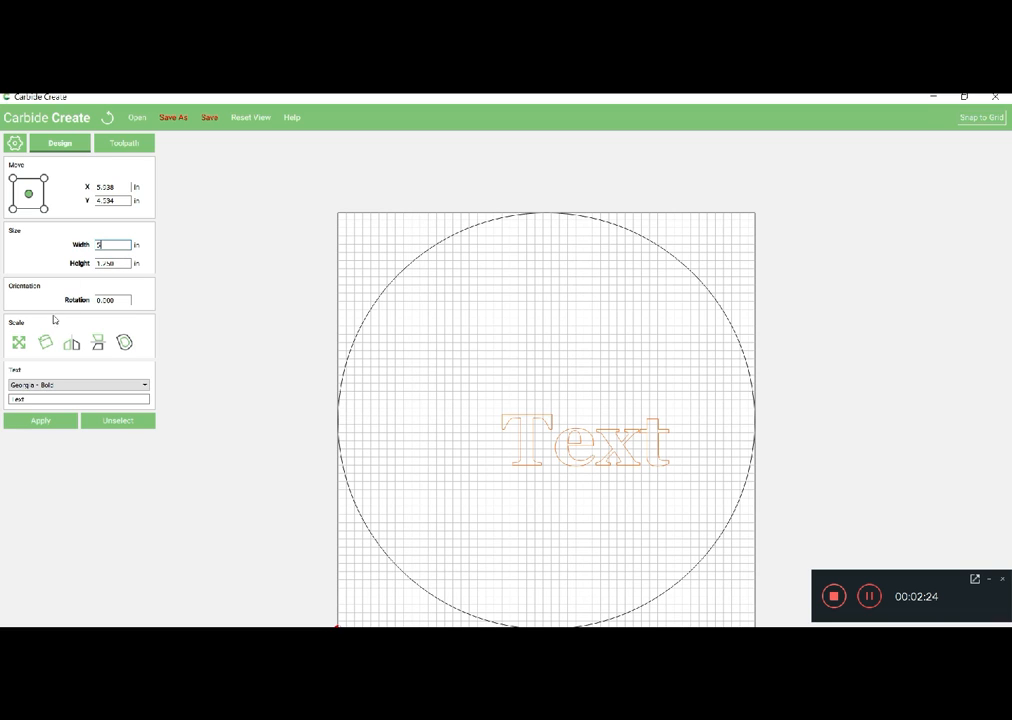
pyautogui.click(38, 421)
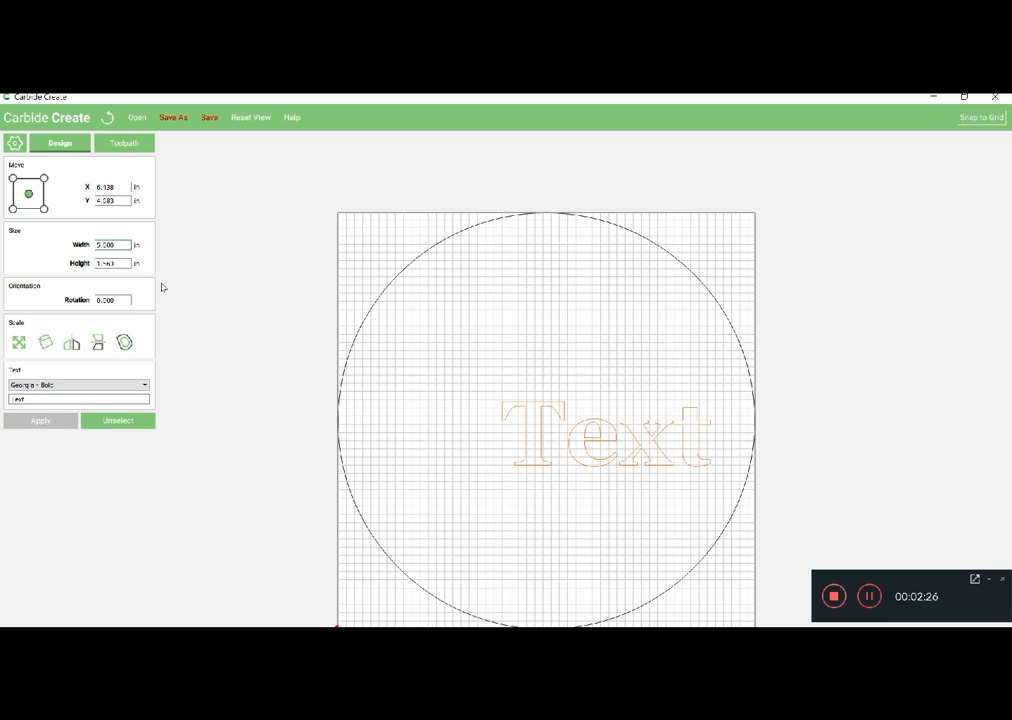
# - Move the text closer to the circle's middle, then align their centres horizontally and vertically using the circle as reference
pyautogui.moveTo(535, 434); pyautogui.dragTo(479, 436)
pyautogui.moveTo(282, 185); pyautogui.dragTo(763, 622)
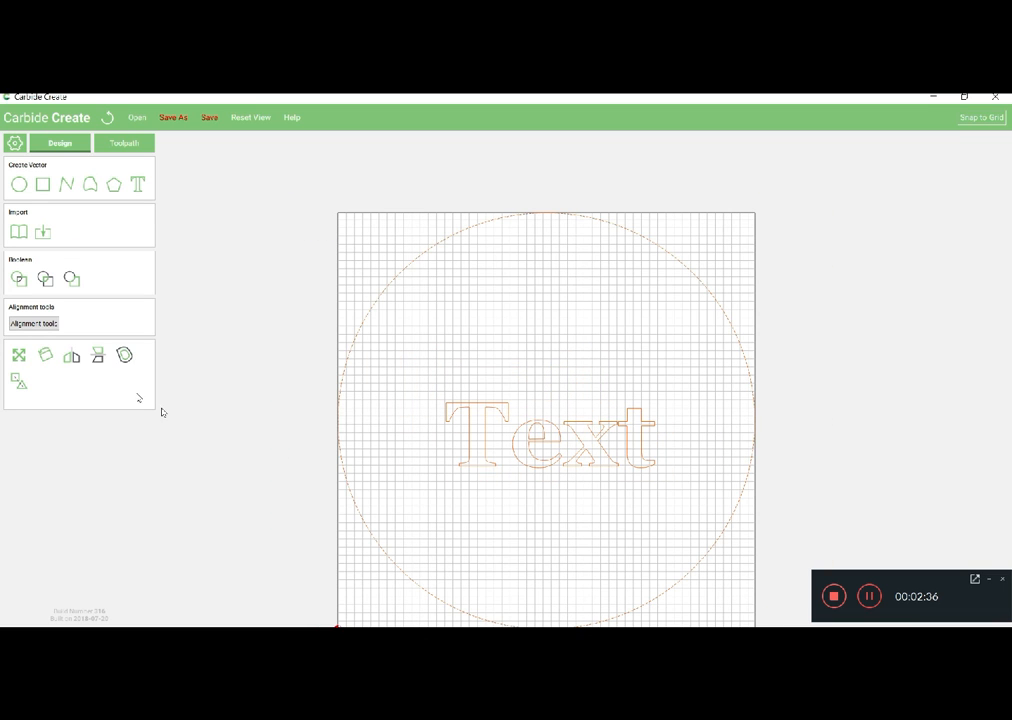
pyautogui.click(36, 323)
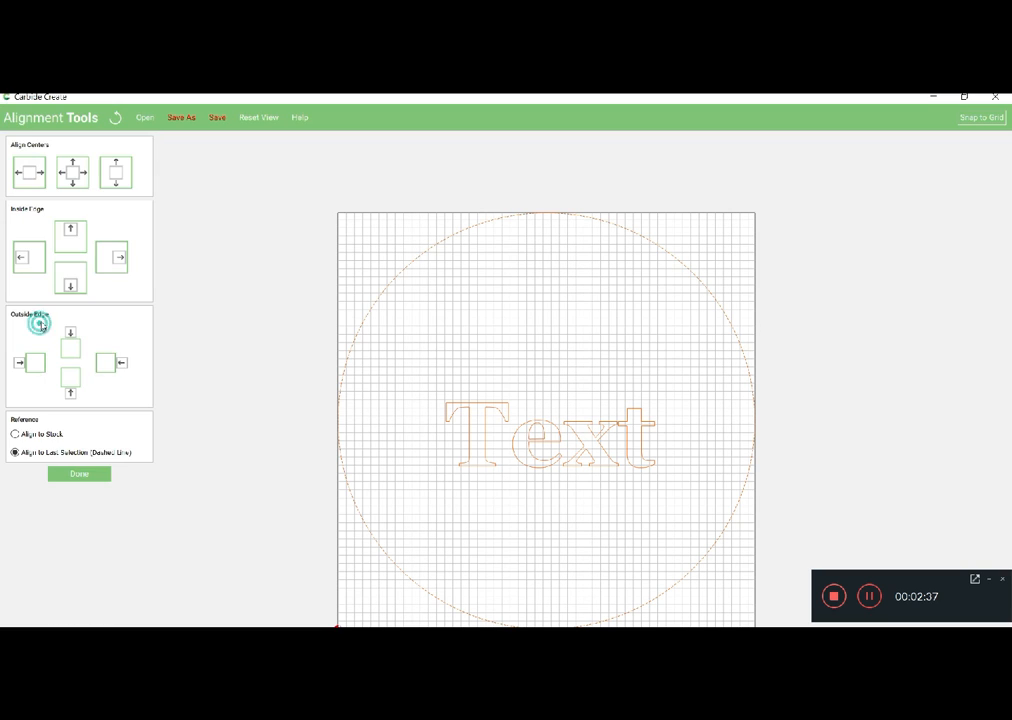
pyautogui.click(31, 180)
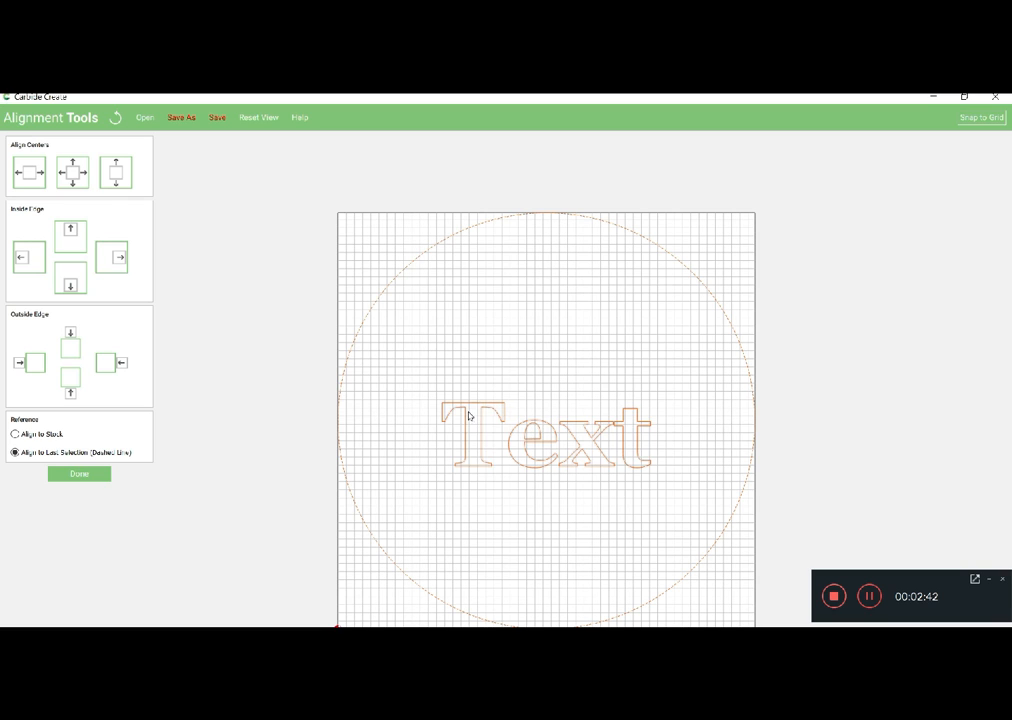
pyautogui.click(118, 179)
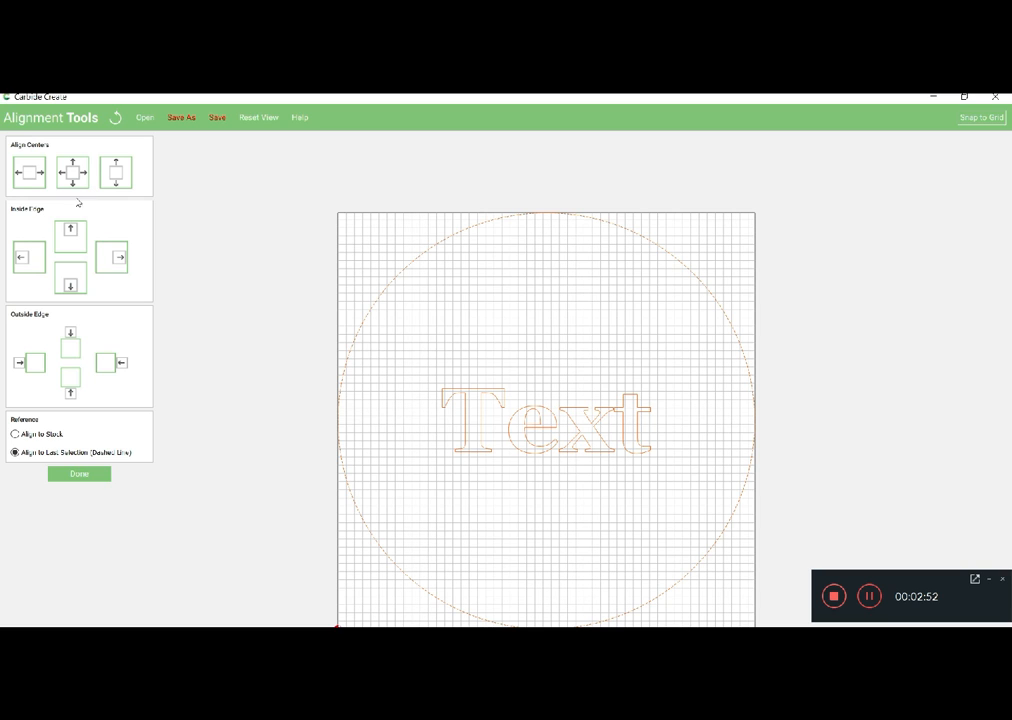
pyautogui.click(298, 355)
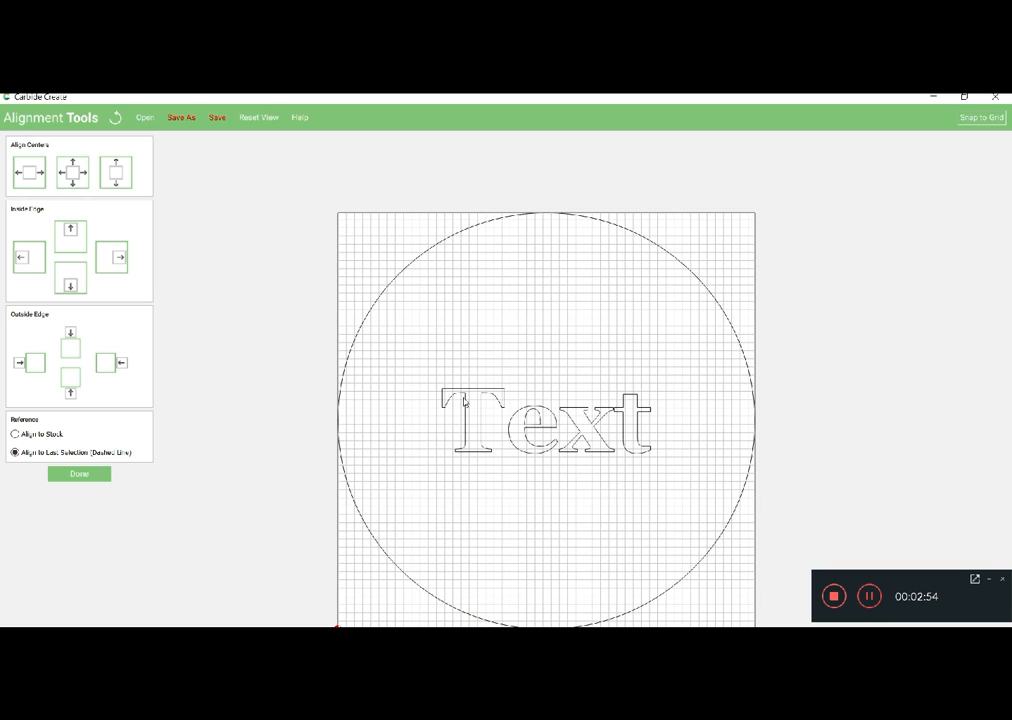
pyautogui.click(74, 475)
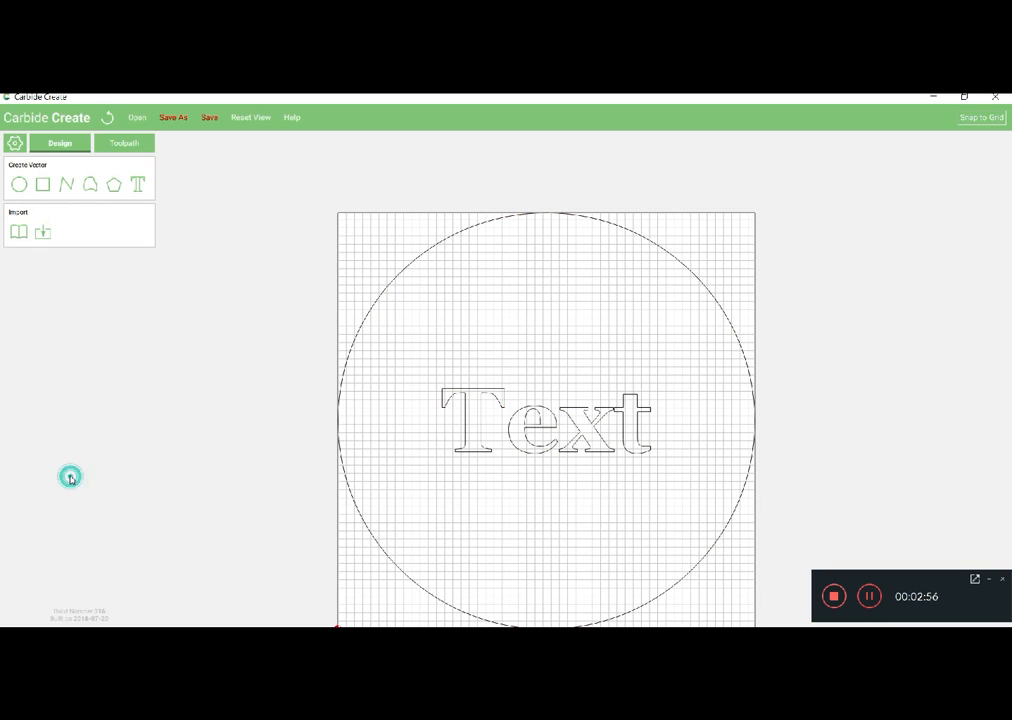
# - Change the centred text's wording to SUBSCRIBE
pyautogui.click(481, 420)
pyautogui.moveTo(63, 400); pyautogui.dragTo(2, 405)
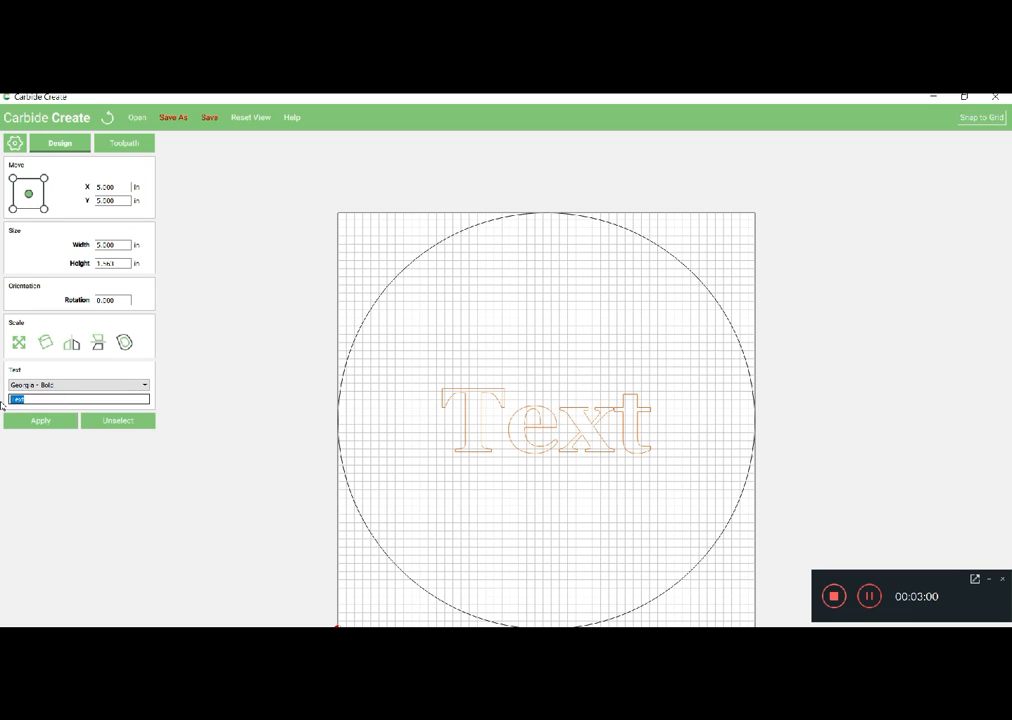
pyautogui.write('SHENZHEN')
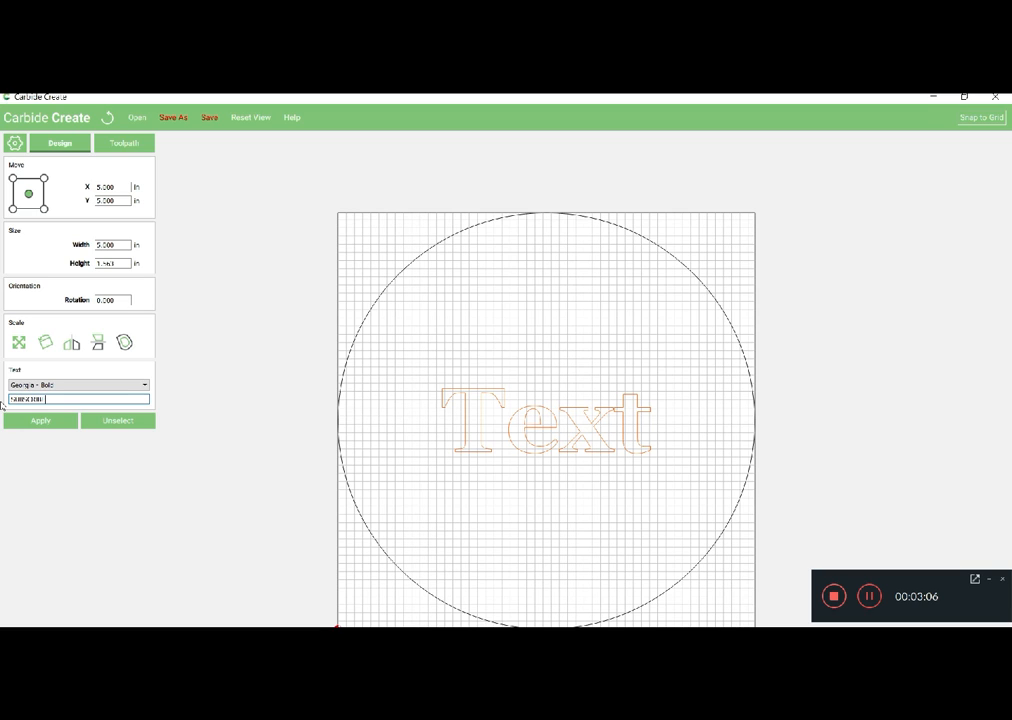
pyautogui.click(40, 420)
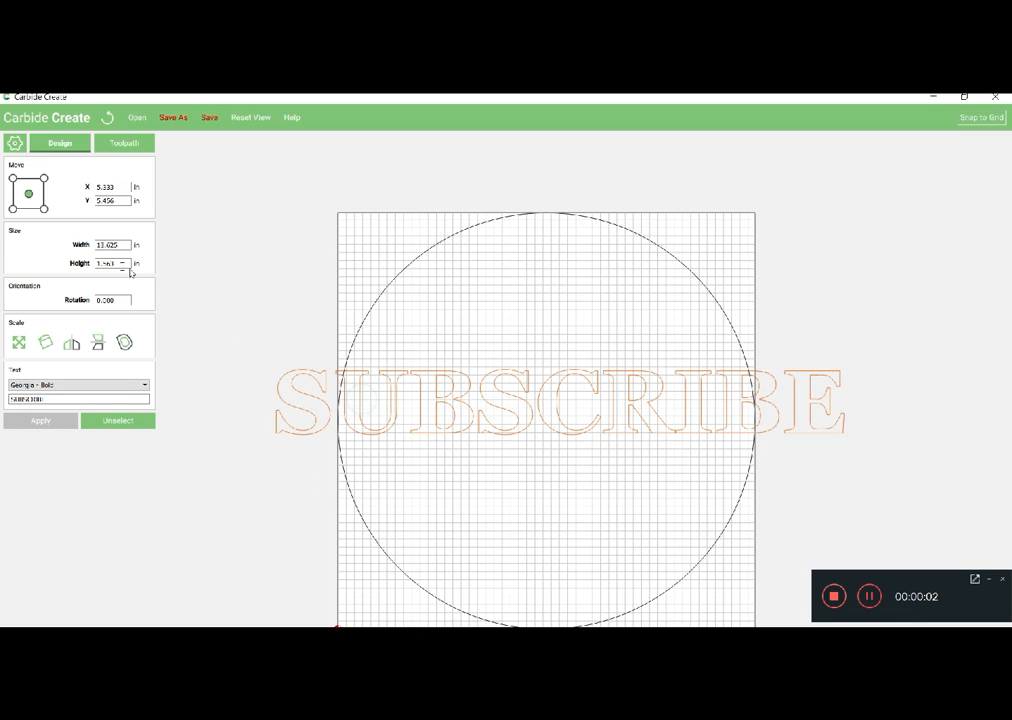
# - Set the SUBSCRIBE text's width to 6.625 in and move it near the circle's centre
pyautogui.doubleClick(103, 244)
pyautogui.write('6.025')
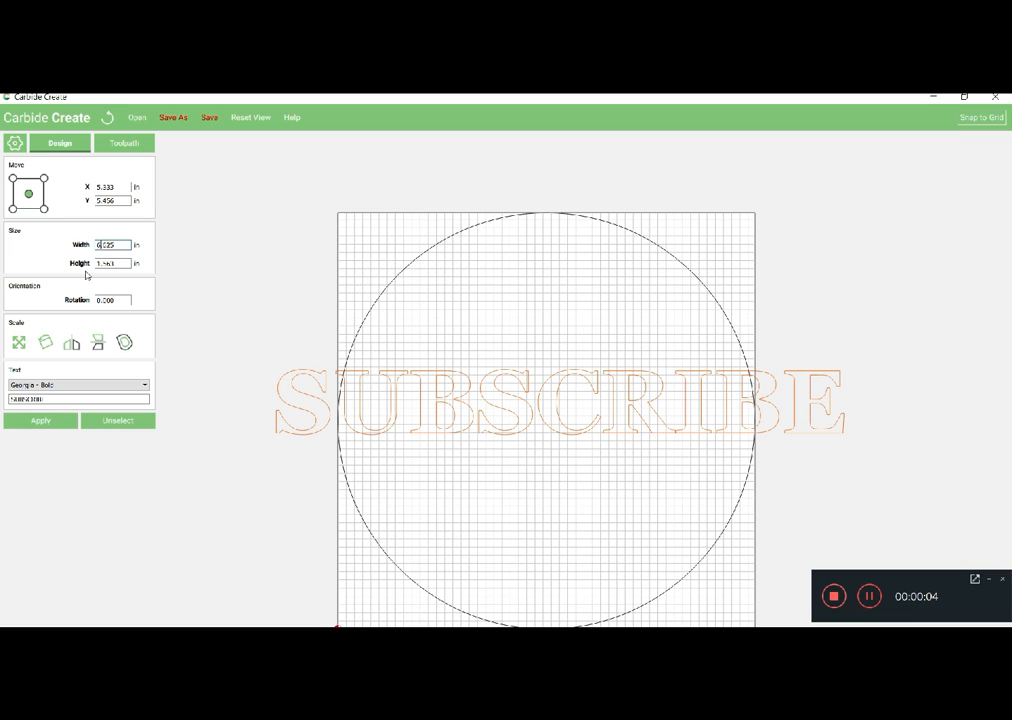
pyautogui.click(40, 420)
pyautogui.moveTo(313, 415); pyautogui.dragTo(365, 415)
pyautogui.moveTo(505, 420)
pyautogui.mouseDown()
pyautogui.moveTo(538, 416)
pyautogui.moveTo(508, 428)
pyautogui.mouseUp()
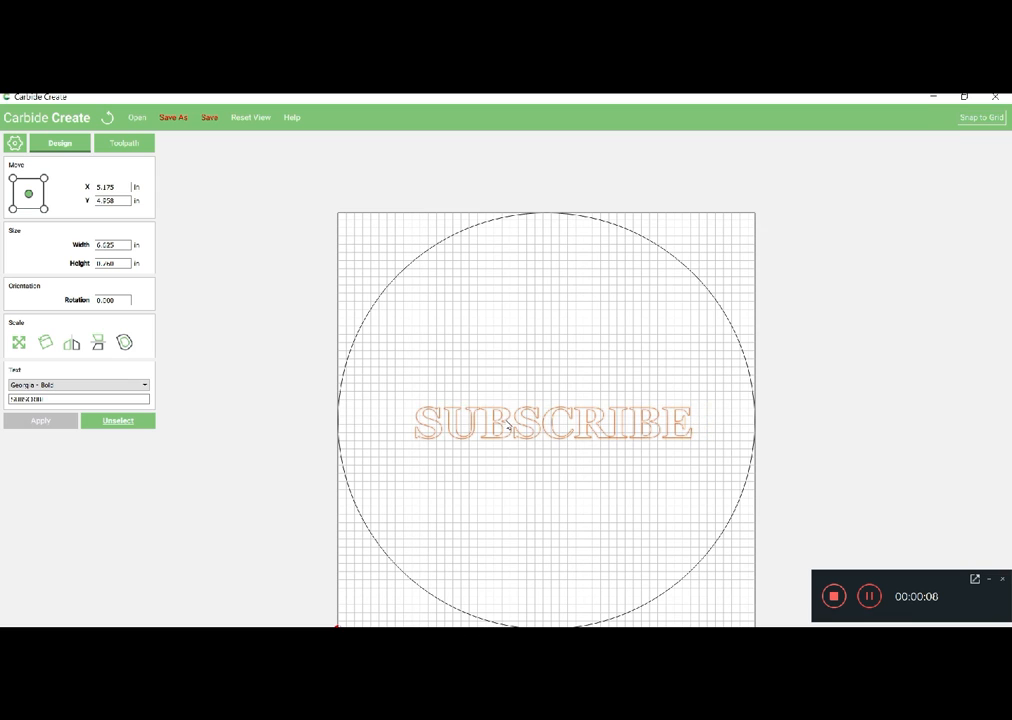
# - Align the SUBSCRIBE text's centre with the circle's centre, both horizontally and vertically
pyautogui.moveTo(284, 179); pyautogui.dragTo(751, 616)
pyautogui.click(34, 324)
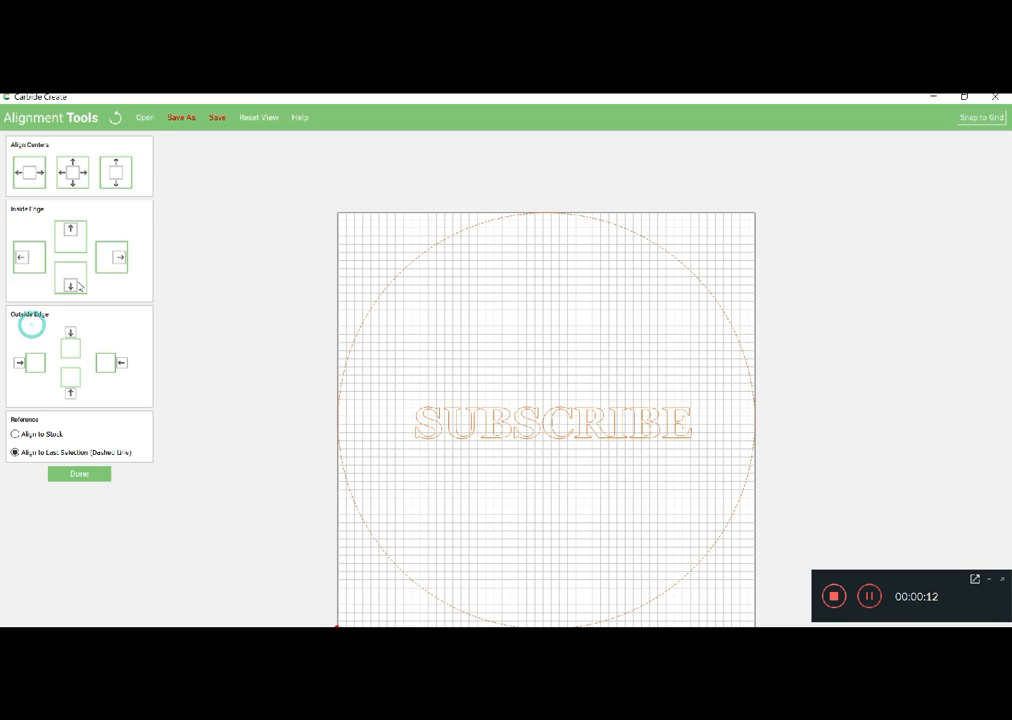
pyautogui.click(22, 175)
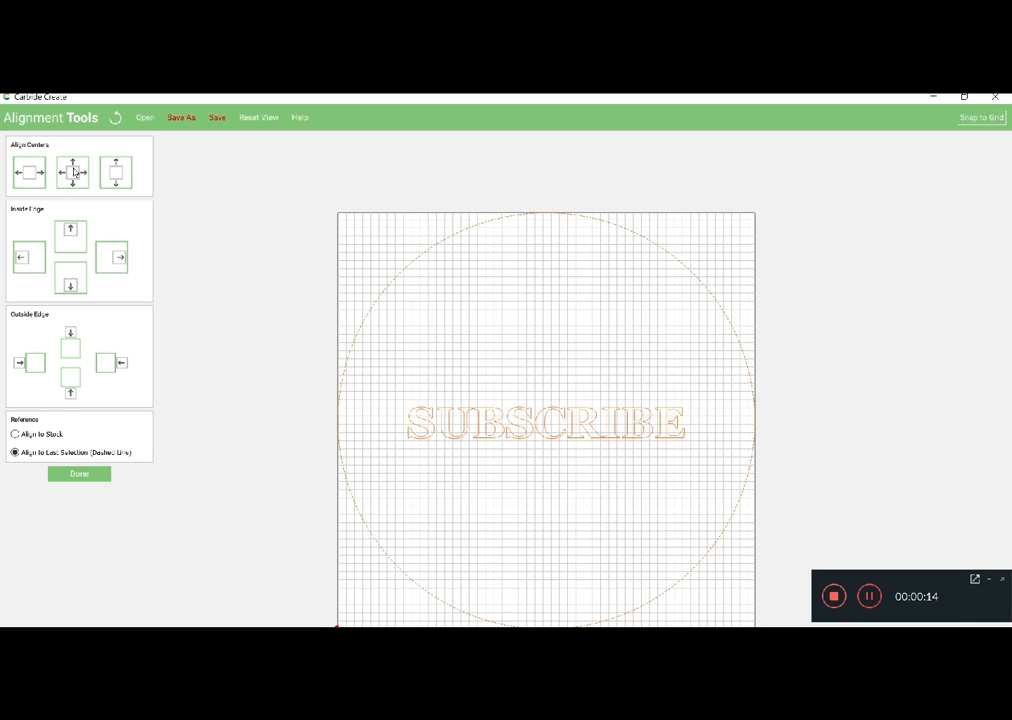
pyautogui.click(113, 173)
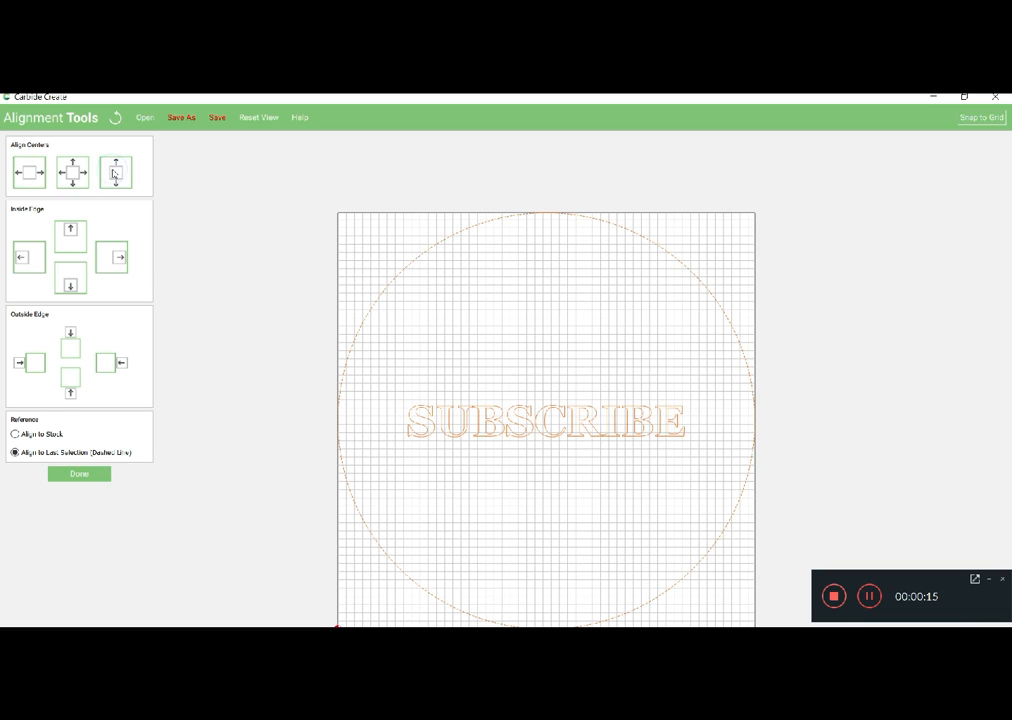
pyautogui.click(80, 475)
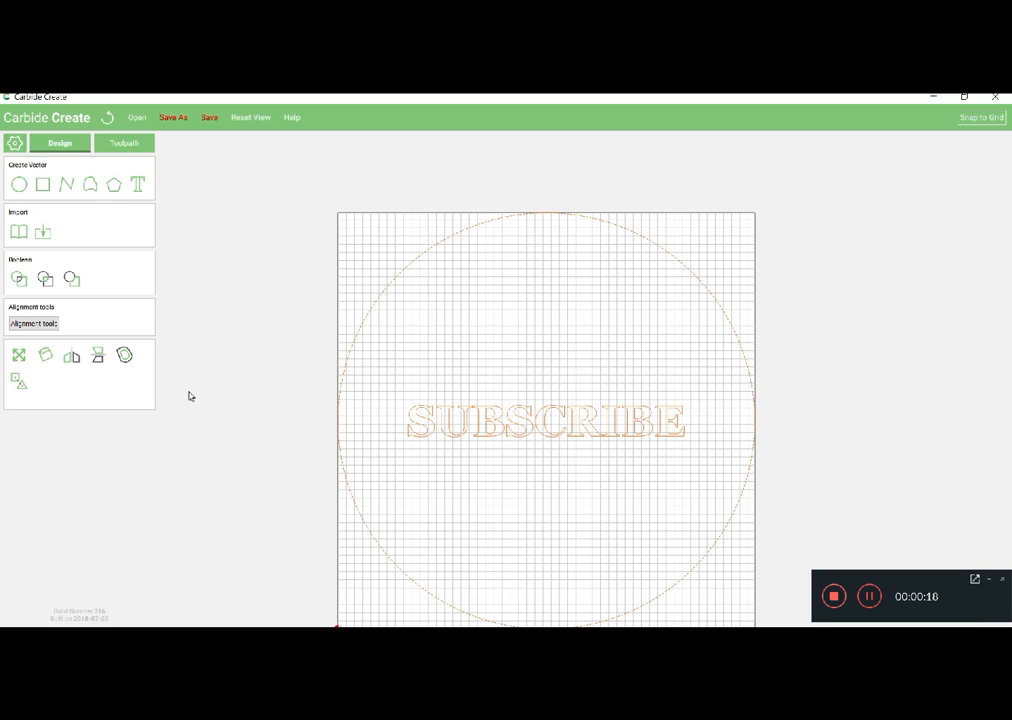